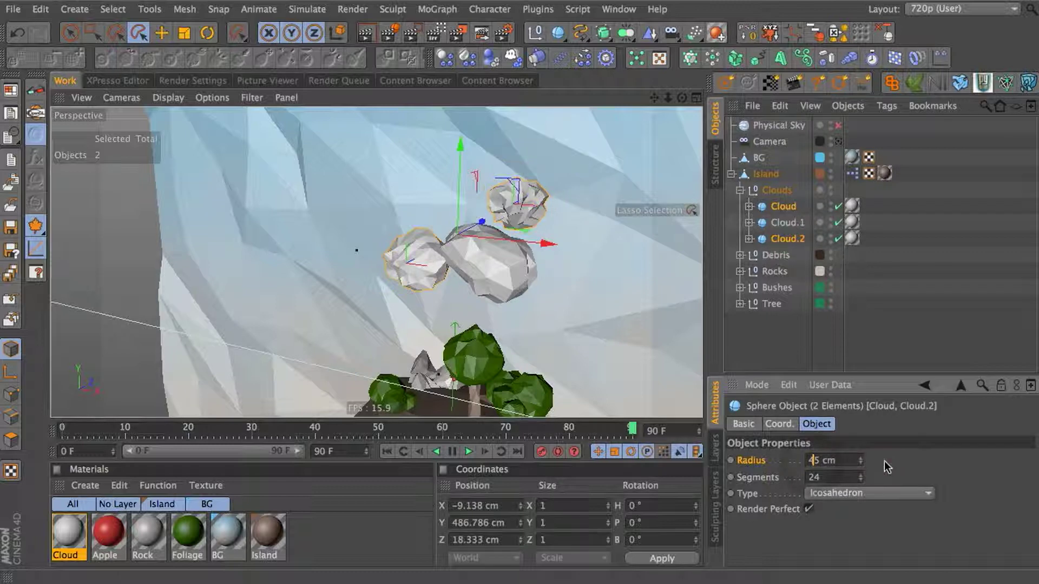
- Review the Polygon Reduction objects of the three clouds and set all three cloud spheres to 16 segments
left_click(791, 223)
left_click(791, 287, "ctrl")
left_click(791, 352, "ctrl")
left_click(787, 499)
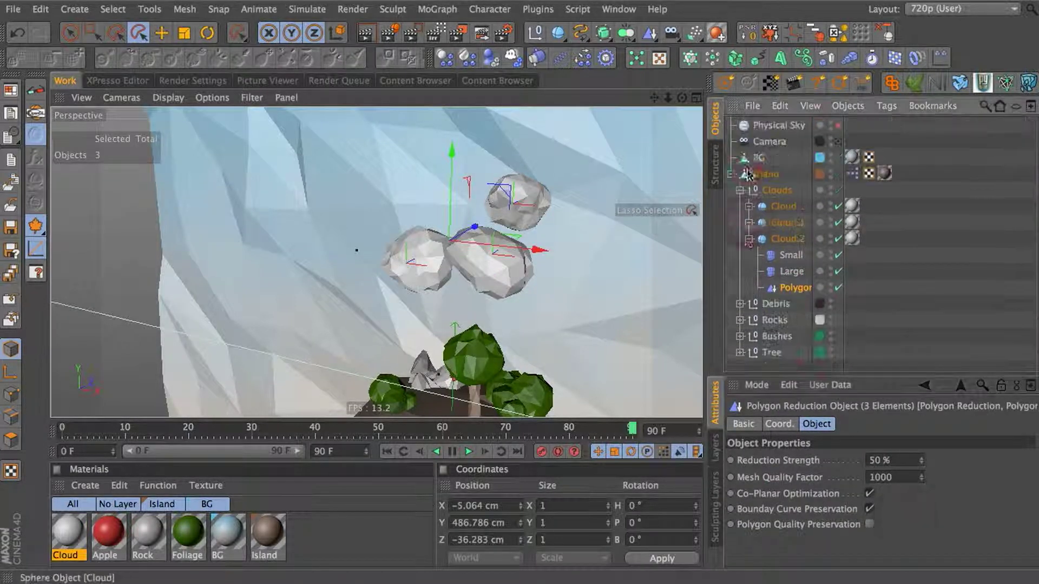
left_click(777, 190)
left_click(783, 206)
left_click(787, 239, "shift")
left_click(836, 577)
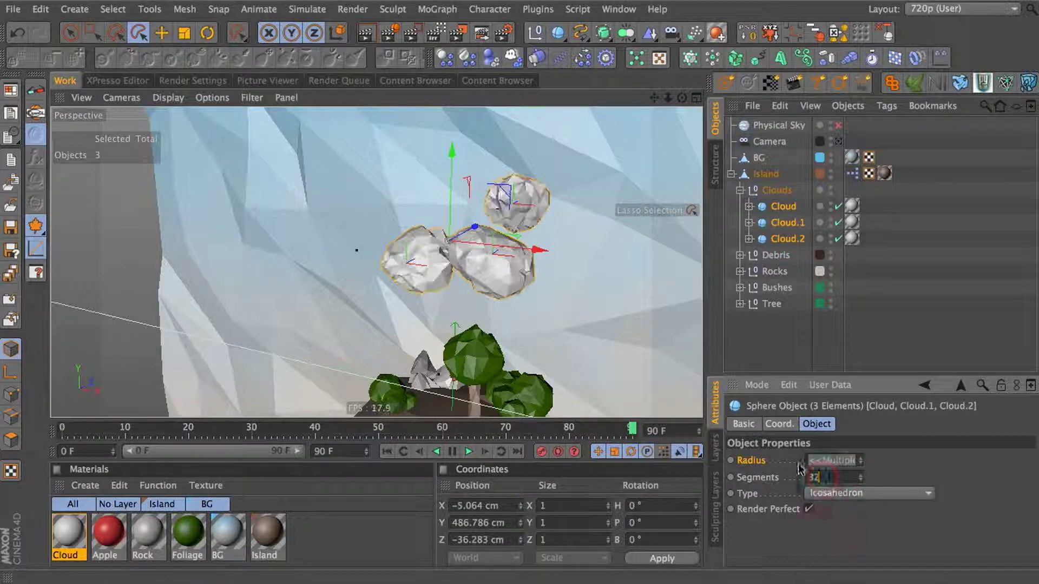
- Move the clouds apart so they float separately above the island
left_click_drag(466, 341, 523, 355, "alt")
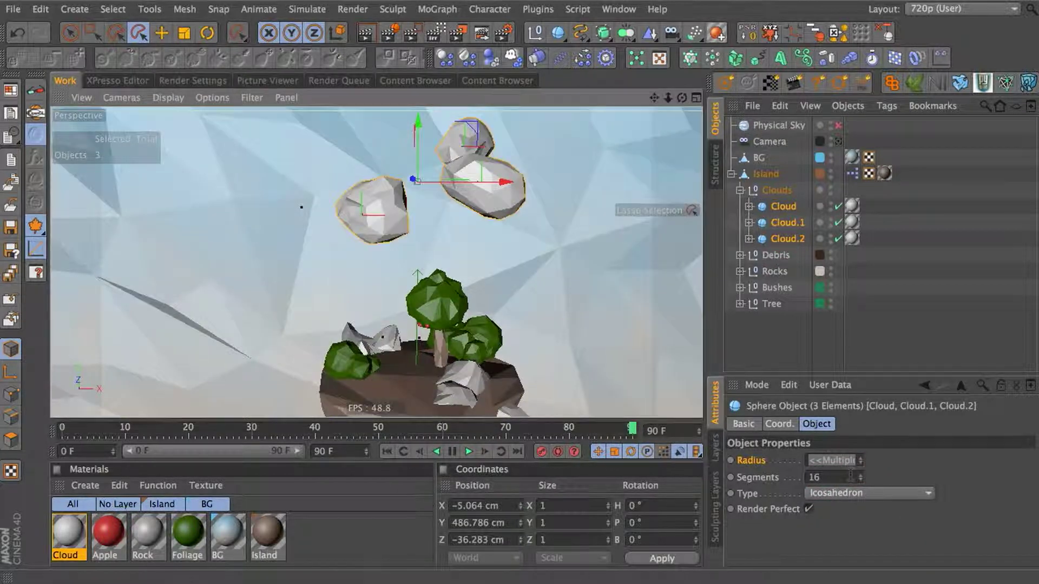
key("e")
left_click_drag(479, 184, 464, 139)
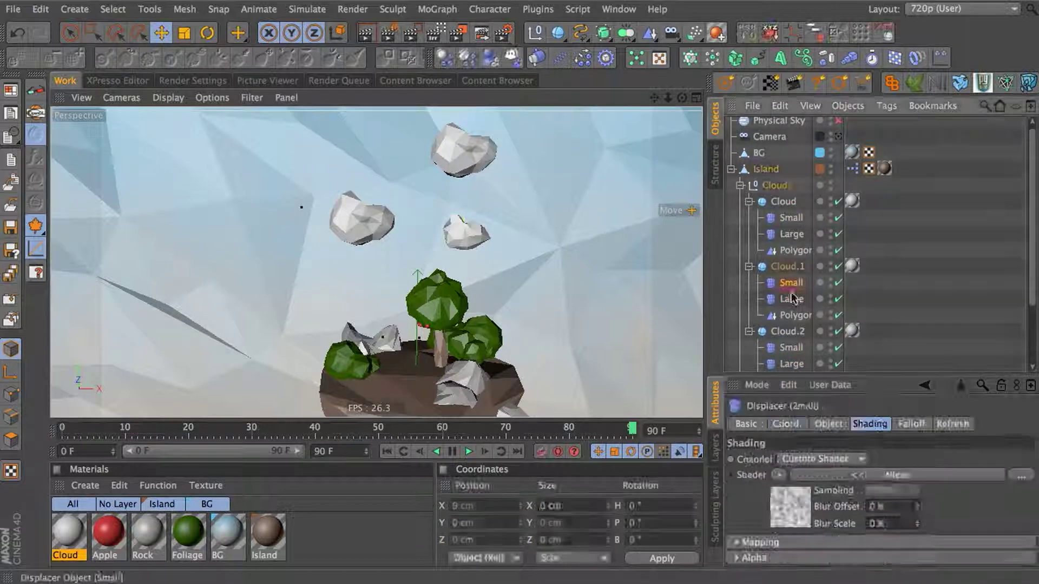
- Adjust the noise shaders of the clouds' Small and Large displacers and raise the three Large displacers' height to about 181 cm
left_click(889, 471)
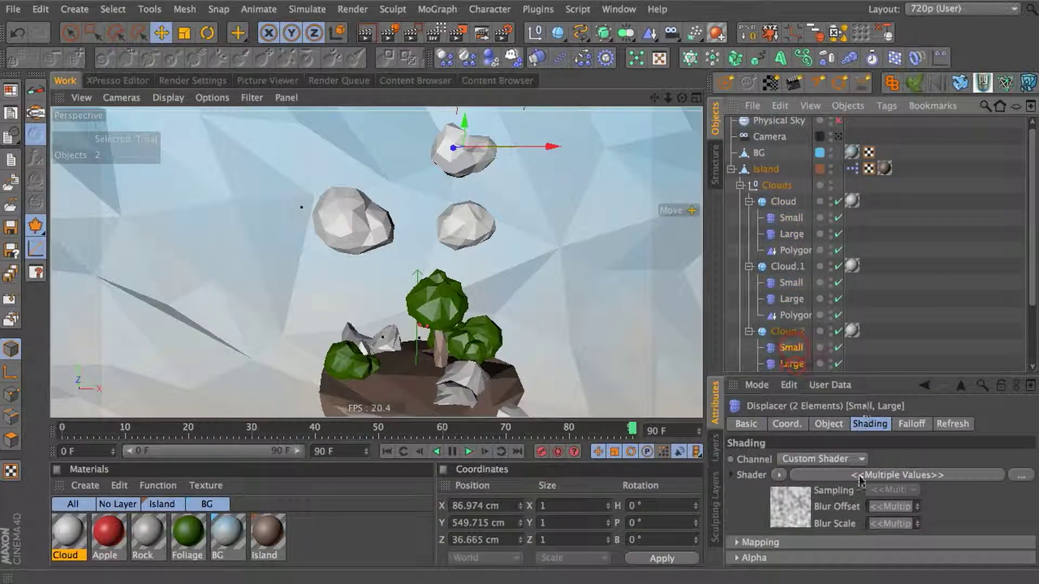
left_click(881, 509)
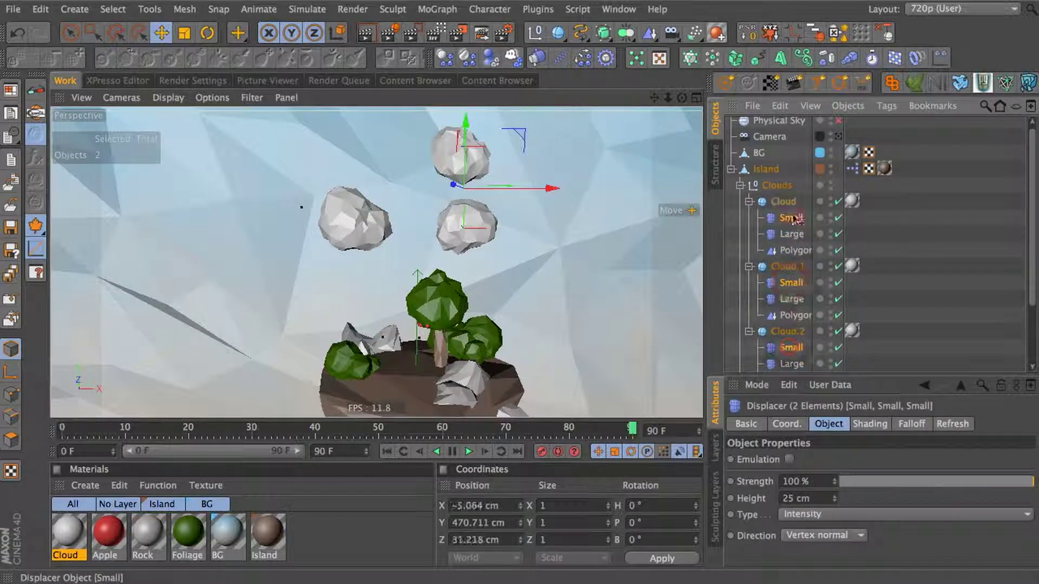
left_click(791, 218, "ctrl")
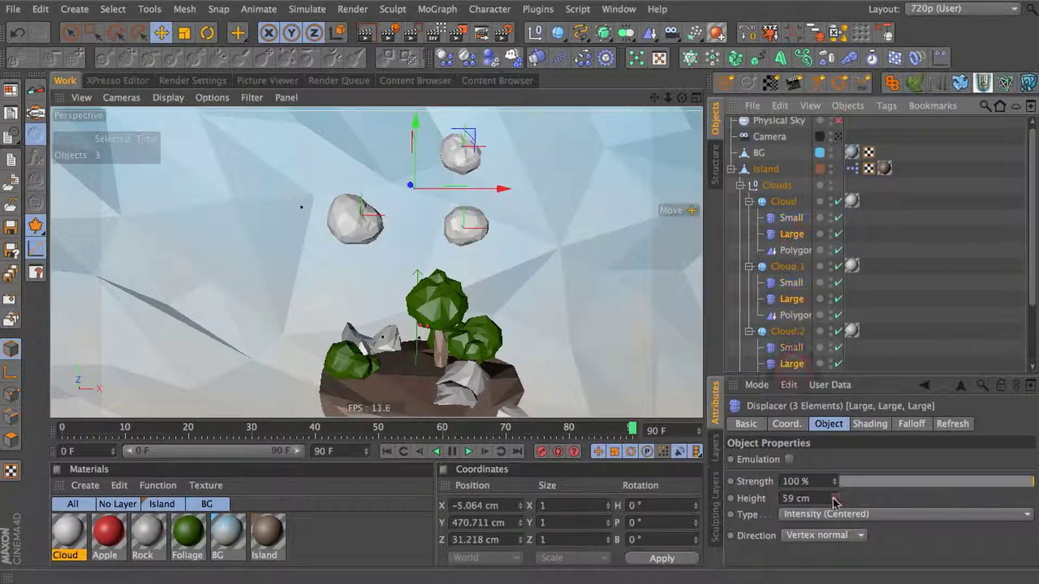
left_click_drag(834, 499, 850, 548)
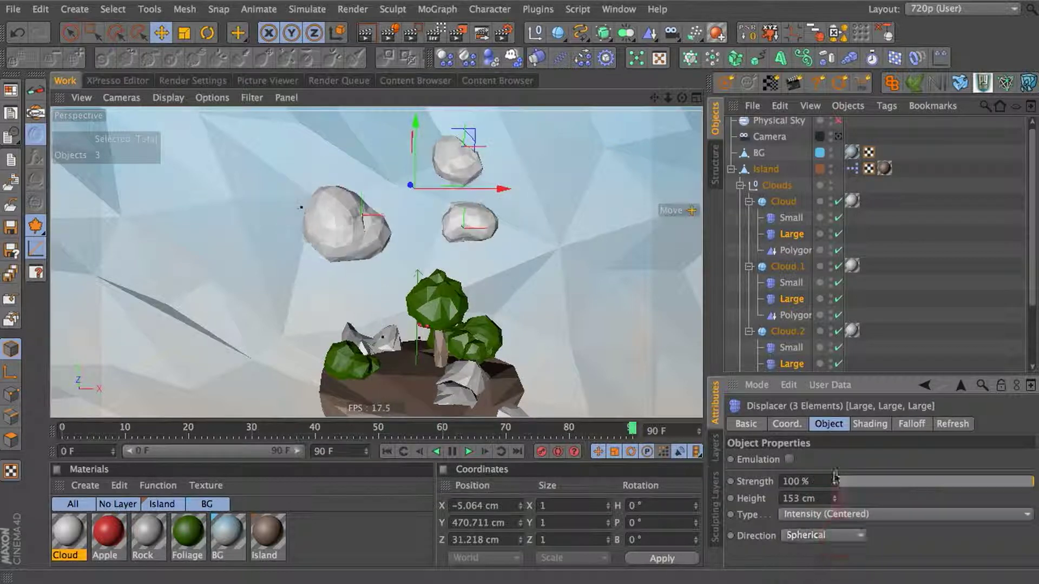
- Set the Reduction Strength of all three clouds' Polygon Reduction objects to 70%
left_click(794, 250)
left_click(794, 315, "ctrl")
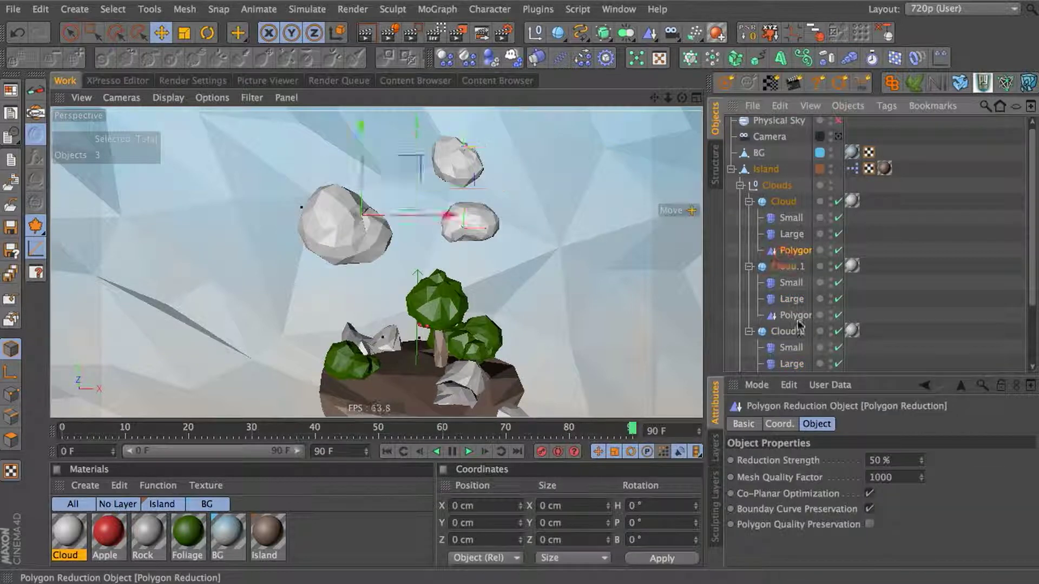
scroll(798, 325, "down", 1)
left_click(795, 341, "ctrl")
type("60")
left_click(882, 511)
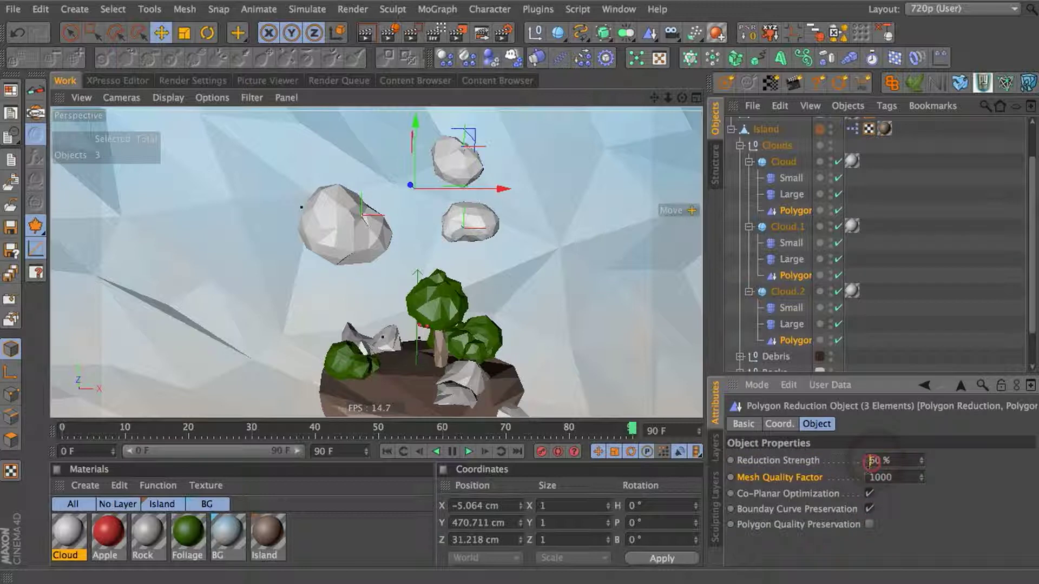
type("70")
left_click(925, 385)
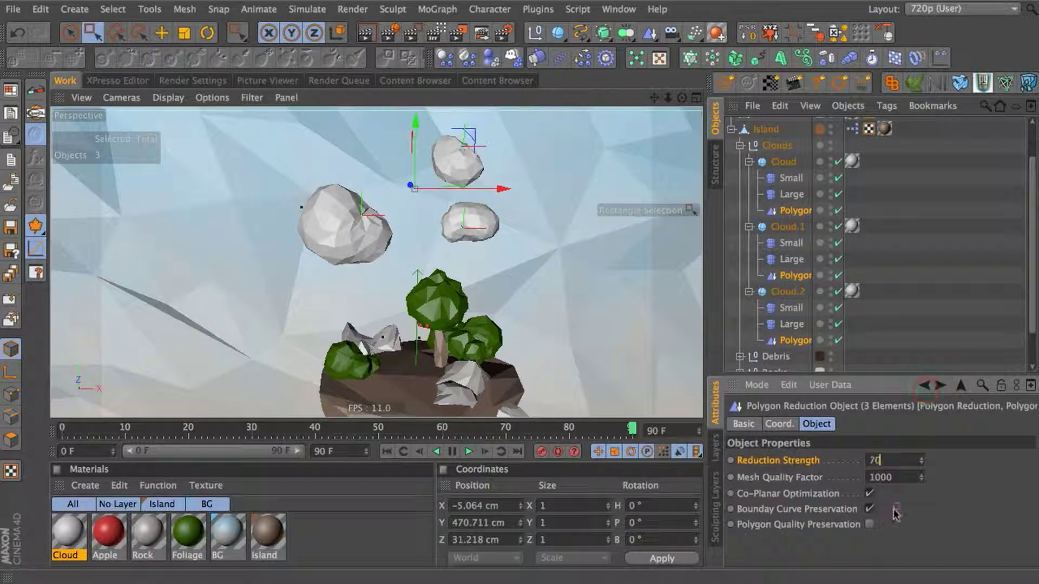
- Duplicate the Large displacer within each of the three clouds and change the height of the copies
left_click_drag(791, 324, 795, 244, "ctrl")
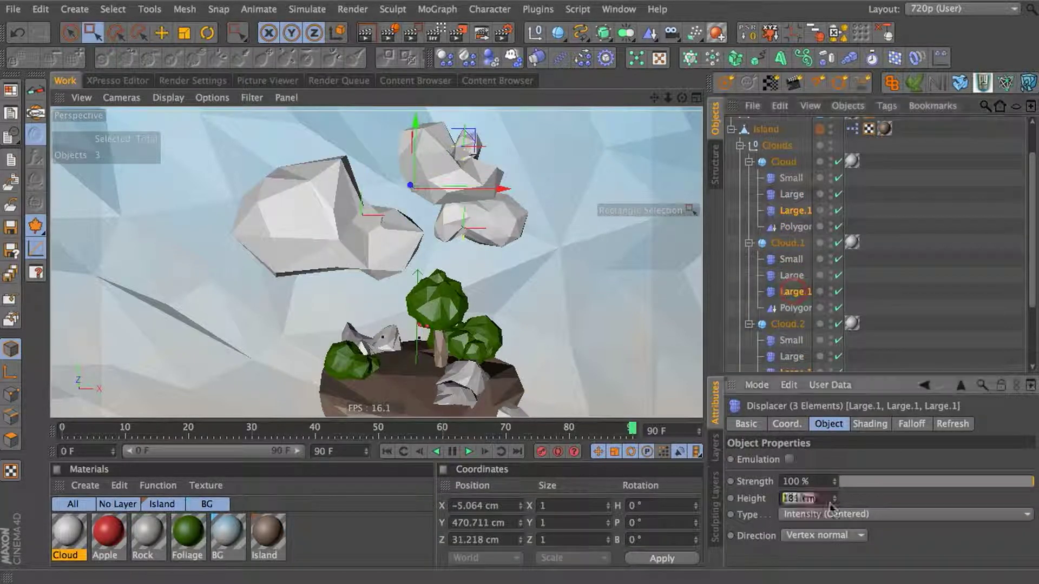
type("250")
key("Return")
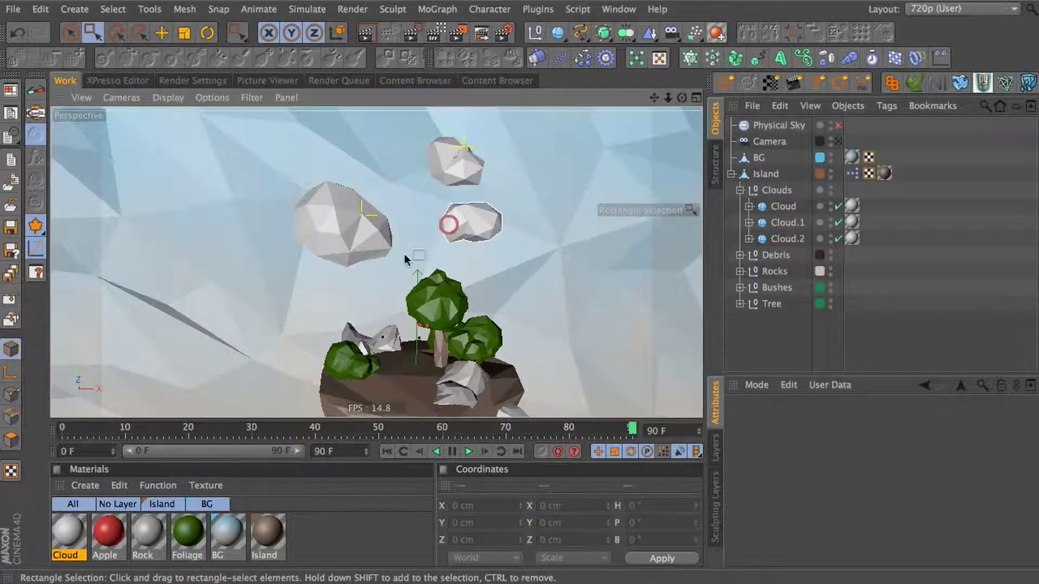
- Adjust the noise shader settings of Cloud.2's Large and Large.1 displacers to reshape that cloud
left_click(775, 210)
left_click(787, 238)
left_click(749, 238)
left_click(791, 271)
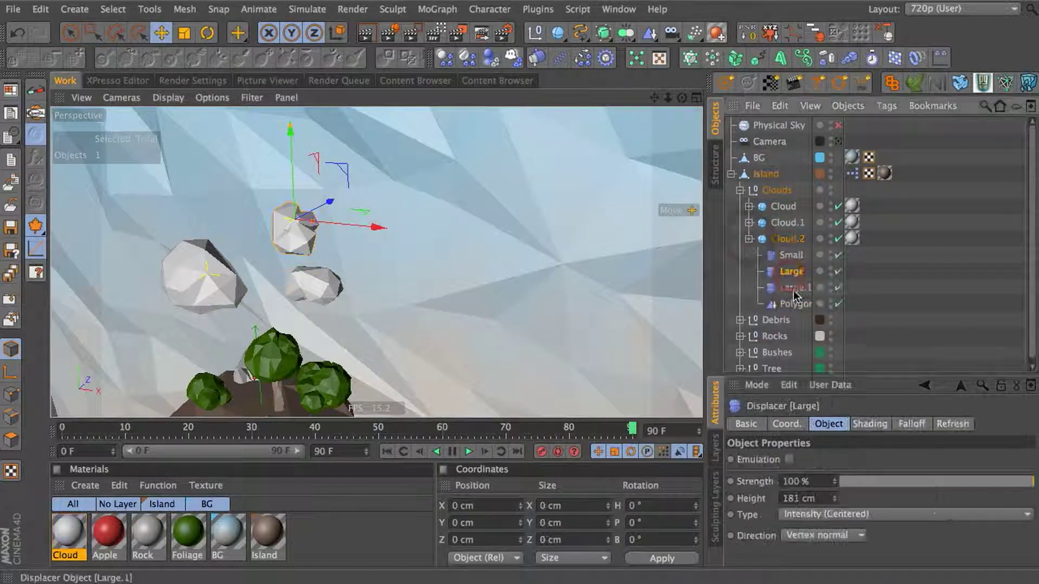
left_click(922, 484)
scroll(872, 485, "down", 3)
scroll(887, 510, "down", 2)
left_click_drag(887, 510, 887, 471)
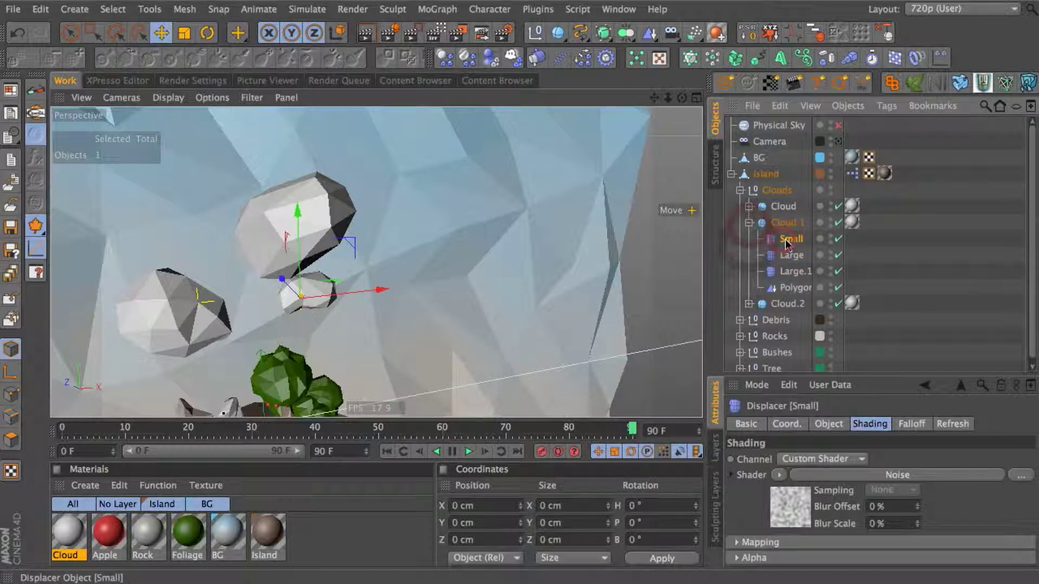
- Adjust the height of the Small displacers on all three clouds and the strength of Cloud.2's Polygon Reduction
scroll(876, 504, "down", 3)
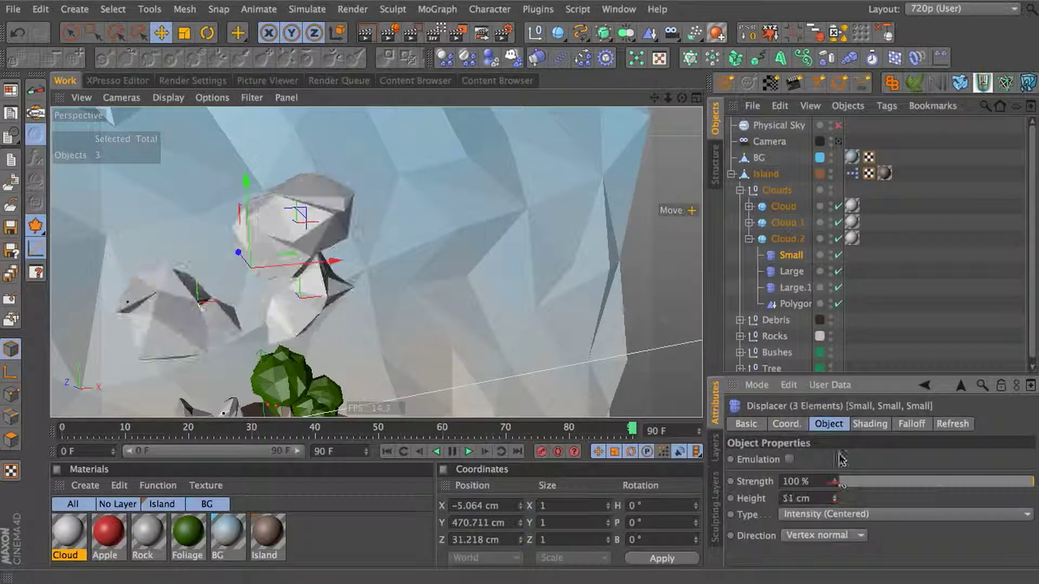
mouse_move(835, 499)
left_mouse_down()
mouse_move(836, 516)
mouse_move(836, 500)
left_mouse_up()
left_click(795, 304)
left_click_drag(883, 457, 860, 475)
- Collapse the cloud hierarchies and set all three cloud spheres to 12 segments
left_click(749, 222)
left_click(749, 304)
left_click(783, 207)
left_click(787, 238, "shift")
key("o")
- Move and rotate the clouds individually above the island, and select all objects in the scene
left_click(788, 222)
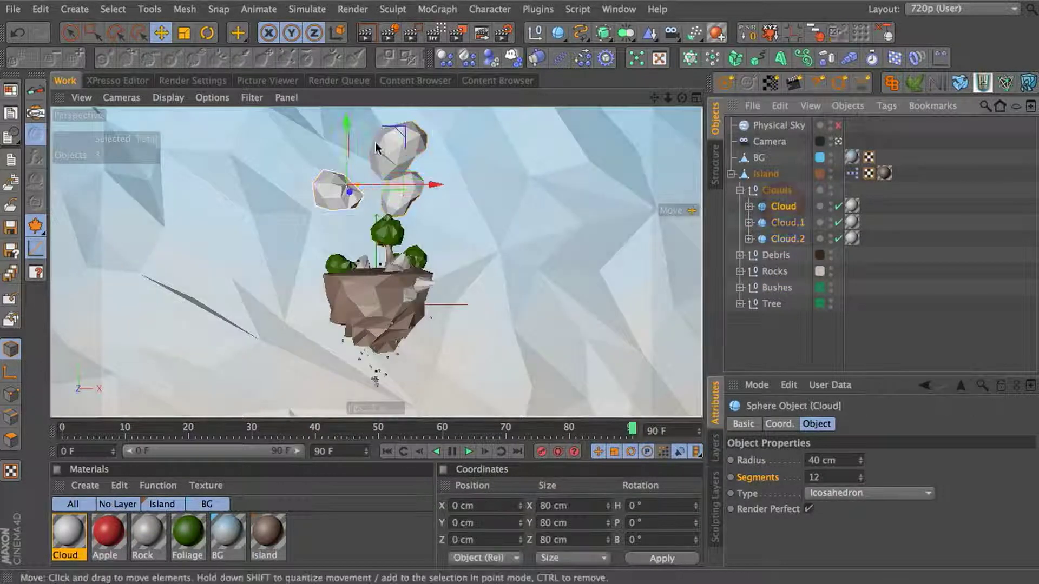
key("e")
left_click_drag(441, 181, 349, 158)
key("r")
key("0")
key("ctrl+a")
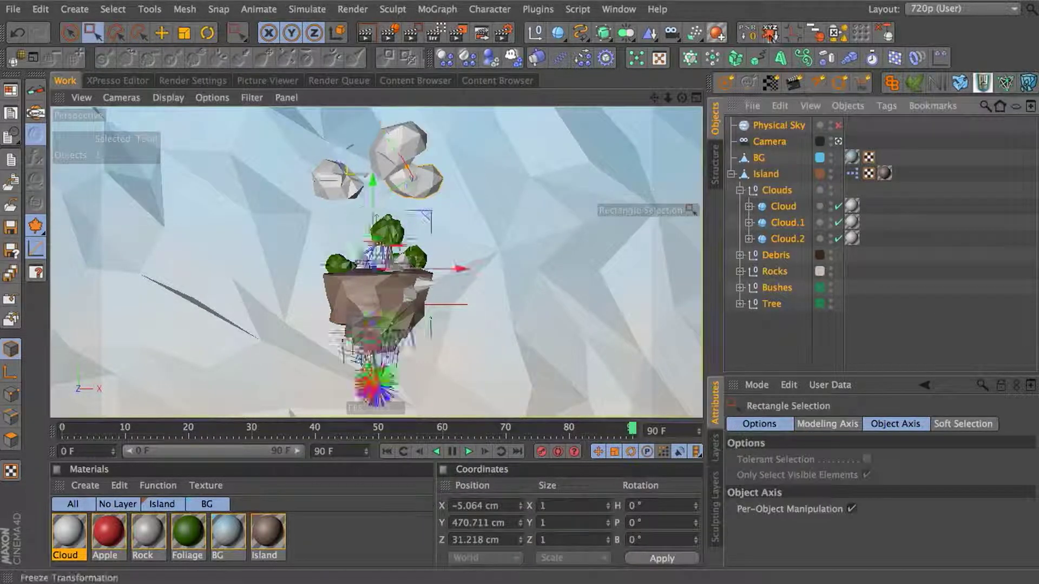
- Reposition Cloud.1 relative to the other clouds and check the arrangement across the spin animation
left_click(787, 239)
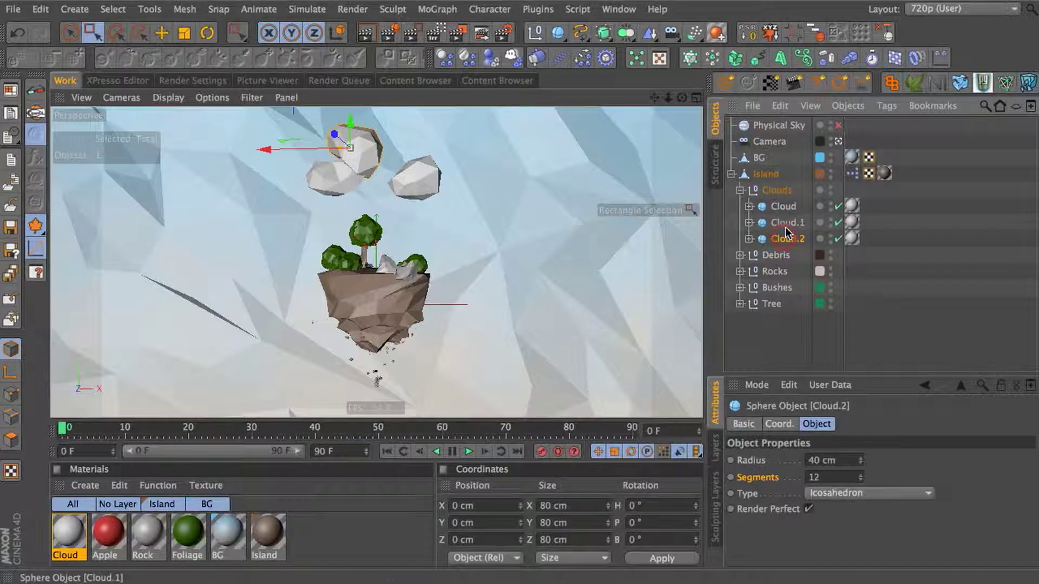
key("e")
left_click(778, 227)
key("F8")
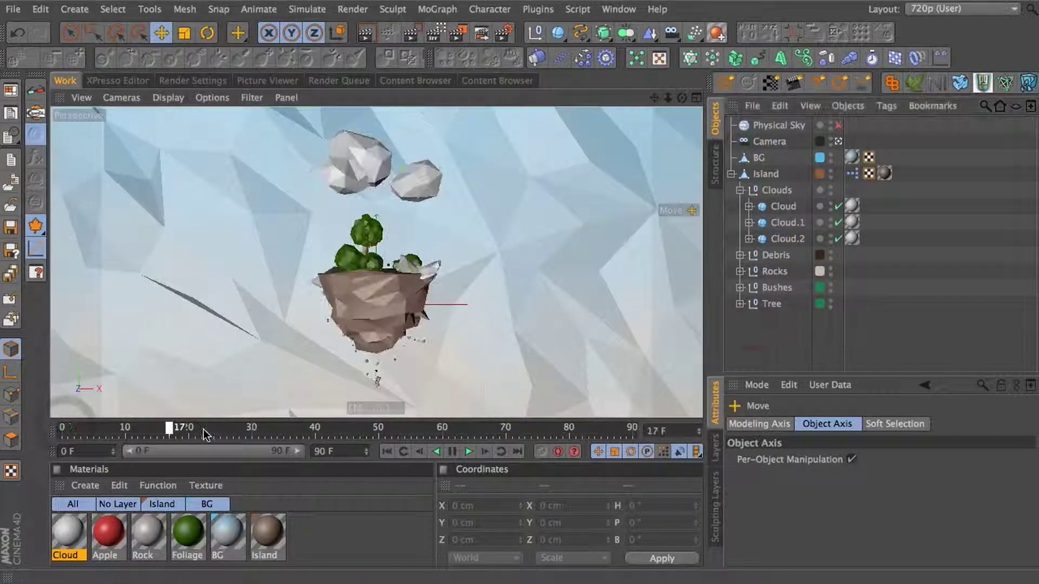
- Convert all three clouds into editable polygon objects and show their coordinates
left_click(544, 230, "shift")
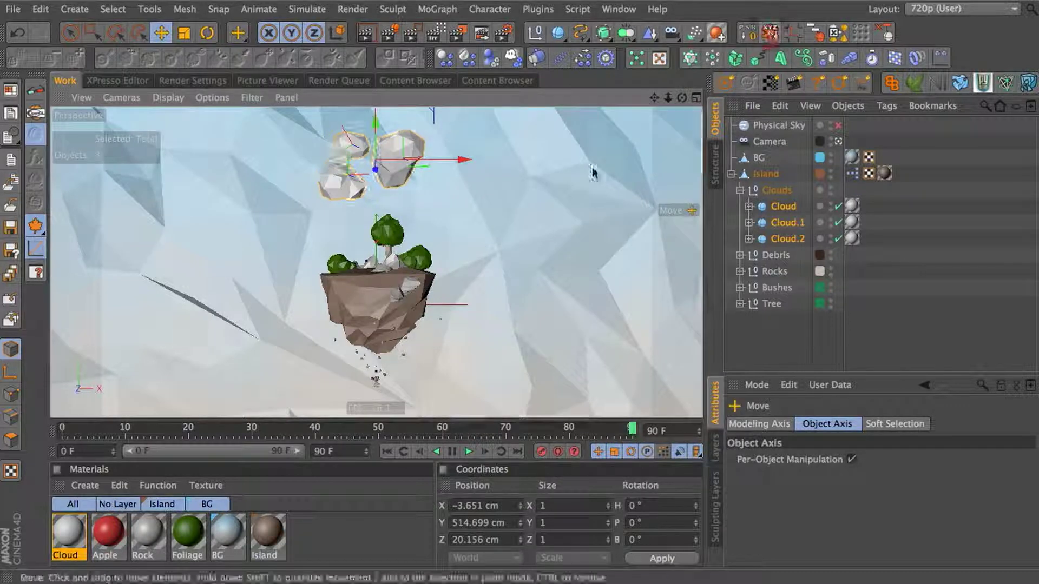
key("c")
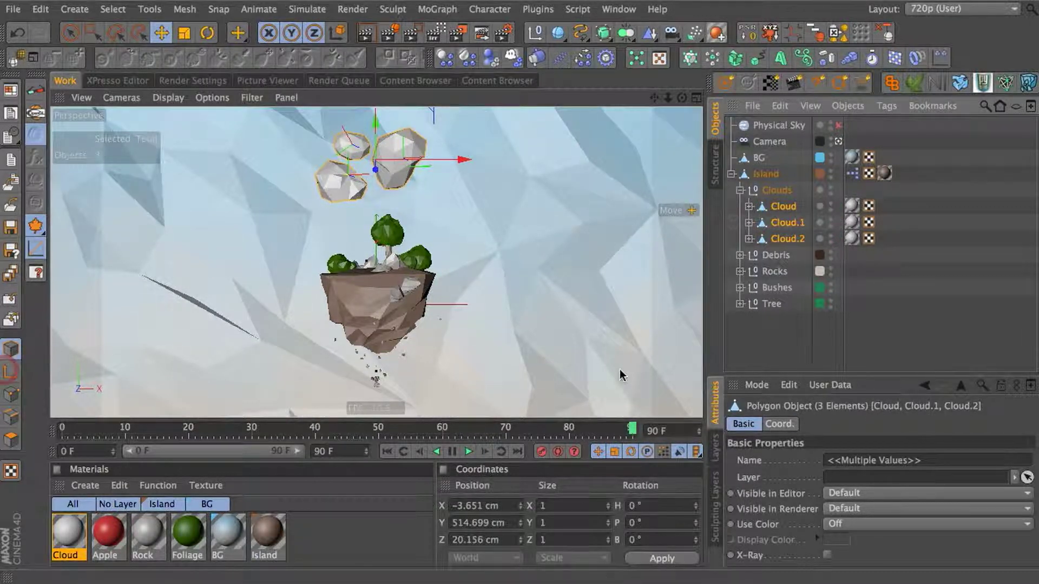
left_click(779, 423)
scroll(877, 487, "up", 2)
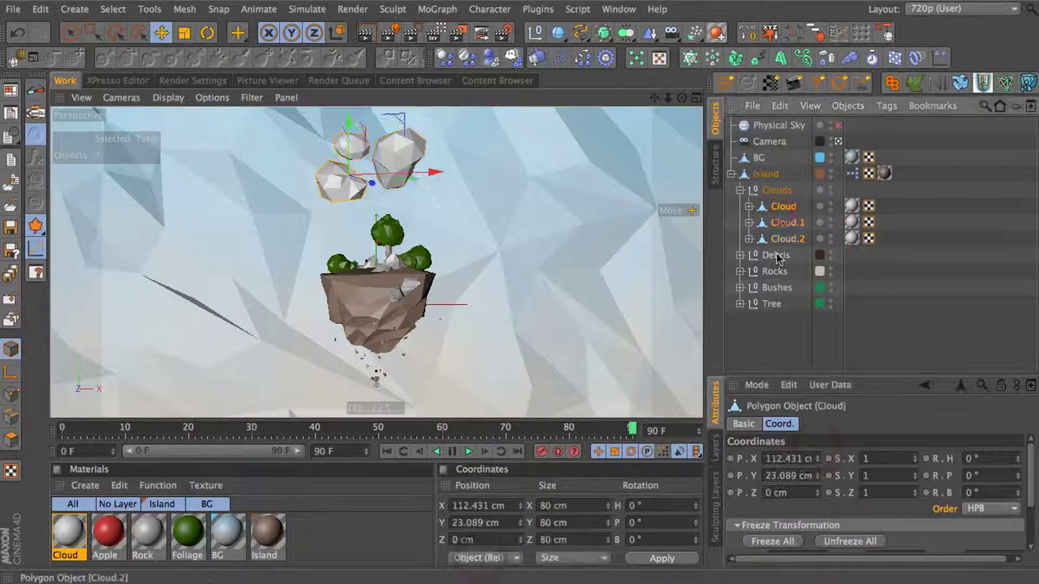
- Rotate Cloud.2's heading to about 16° and freeze the transformations of all three clouds
left_click(787, 239)
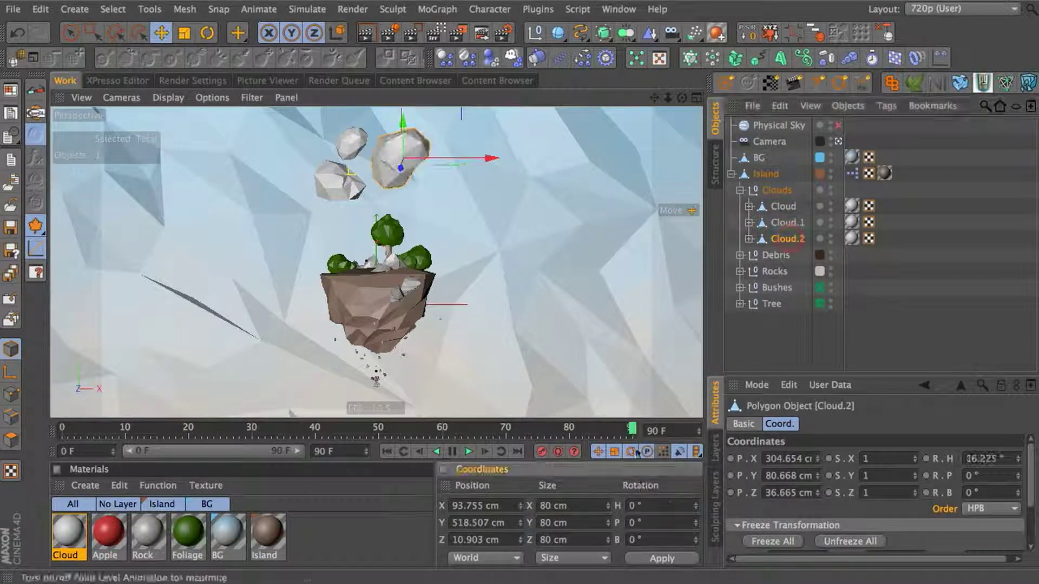
left_click(783, 207, "shift")
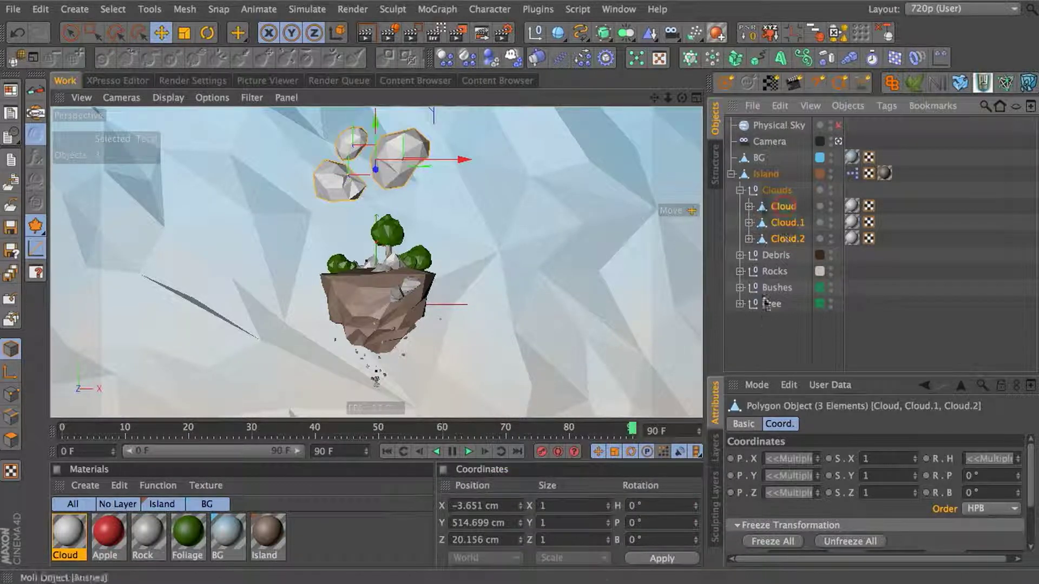
left_click(683, 114)
- Shift the Clouds null about 28 cm along Z, move Cloud.2 to Z -92.85 cm and reposition Cloud, checking several timeline frames
left_click(777, 190)
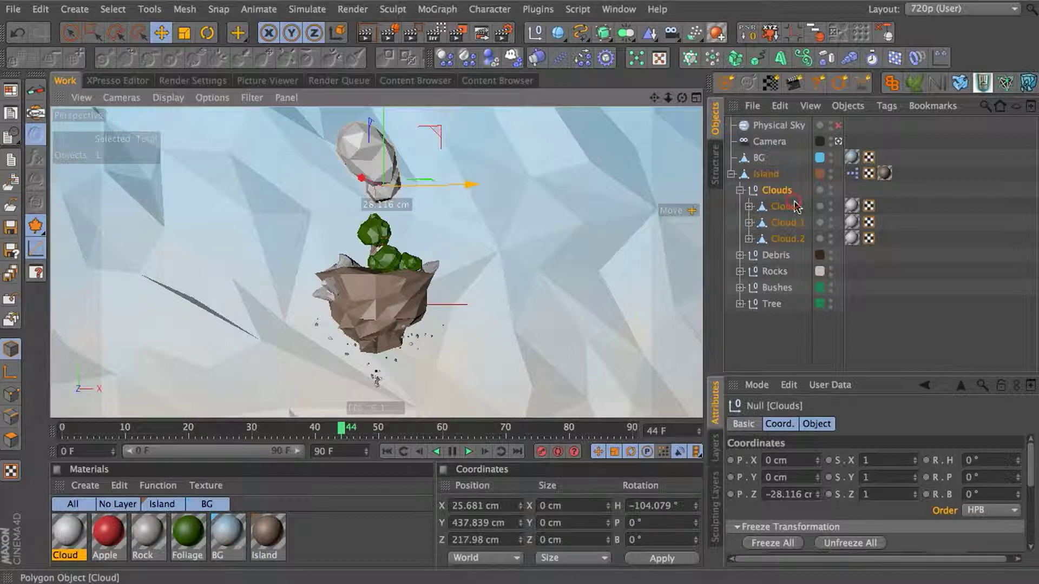
left_click(796, 207)
left_click(457, 174)
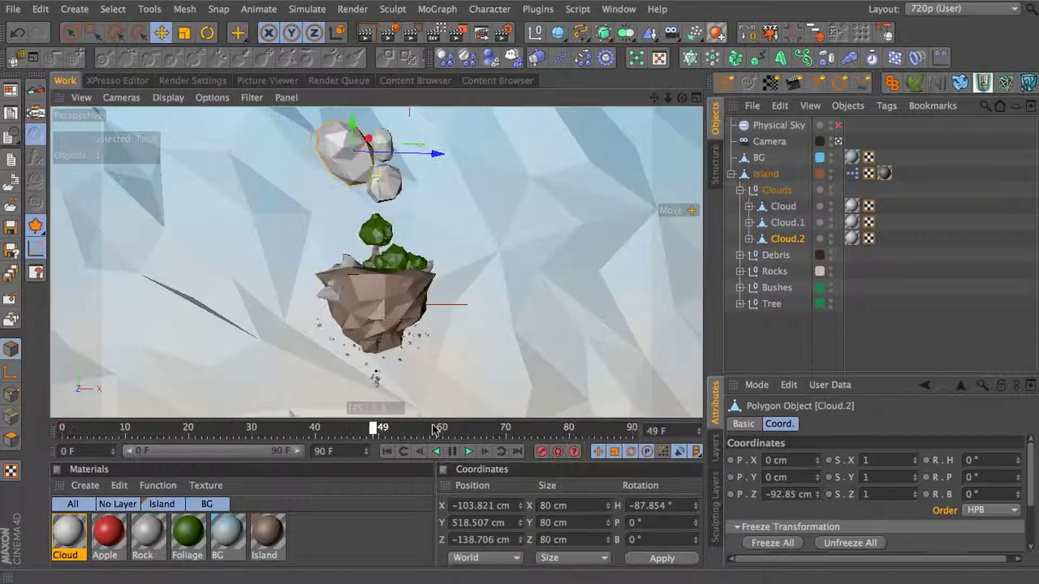
left_click(464, 174)
left_click(76, 431)
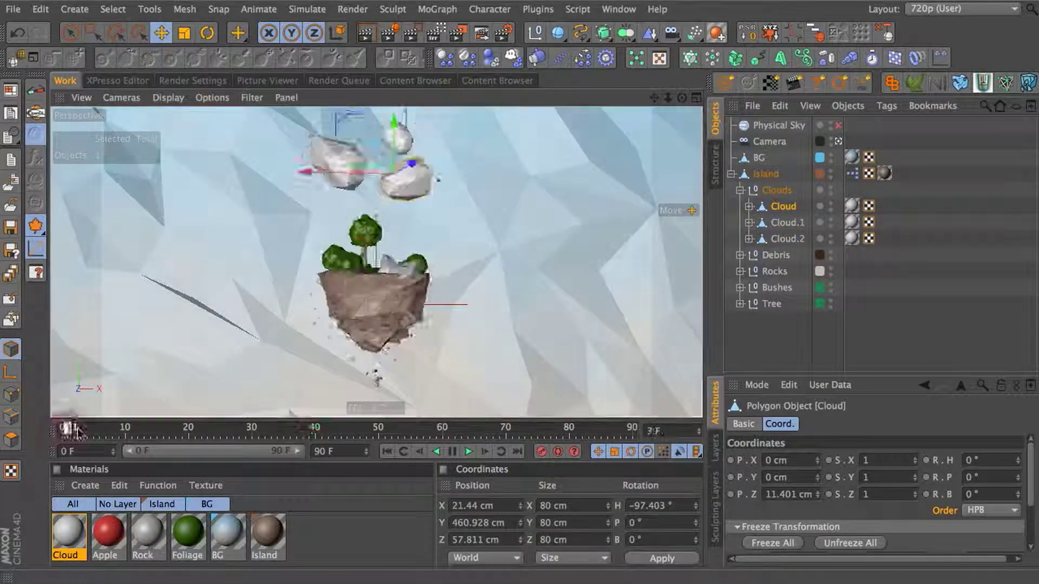
- Bake the three deformed clouds into plain polygon meshes and remove the original deformer setups
left_click(787, 239, "shift")
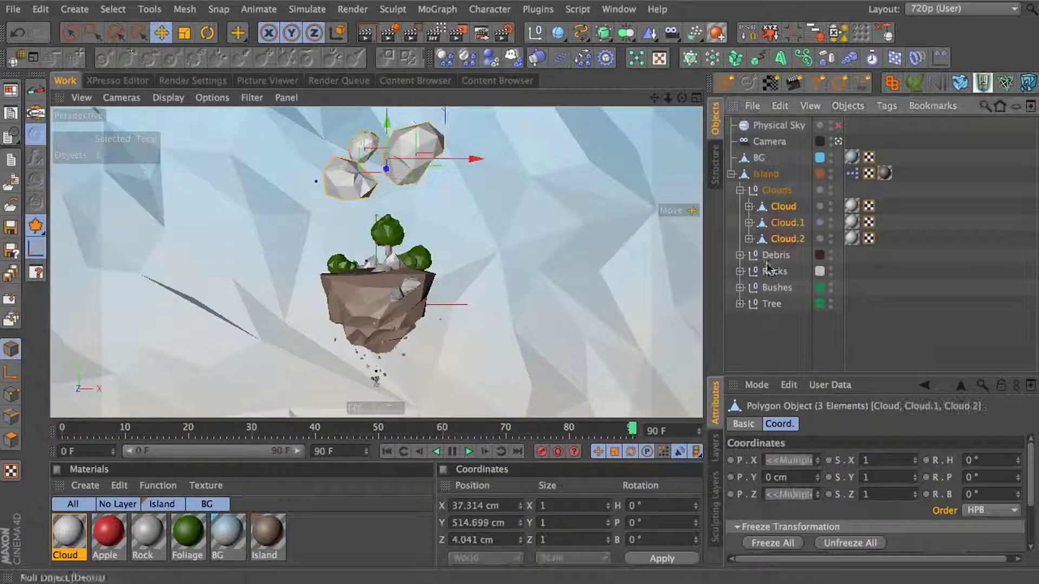
left_click_drag(775, 208, 791, 221, "ctrl")
key("ctrl+z")
key("ctrl+z")
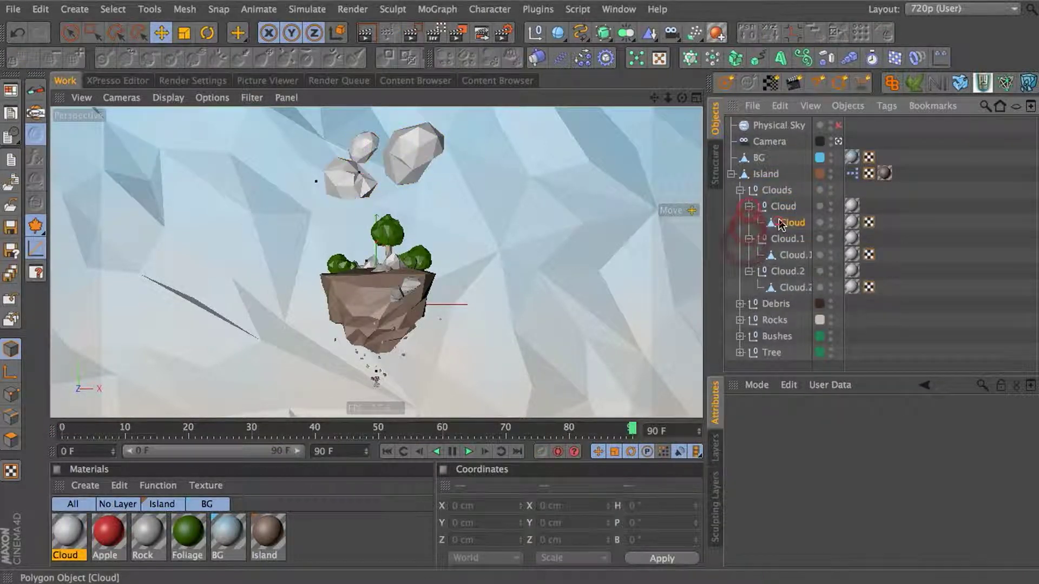
- Merge the baked clouds into one object named Cloud and delete the Cloud material
key("ctrl+z")
key("ctrl+z")
key("ctrl+z")
key("ctrl+z")
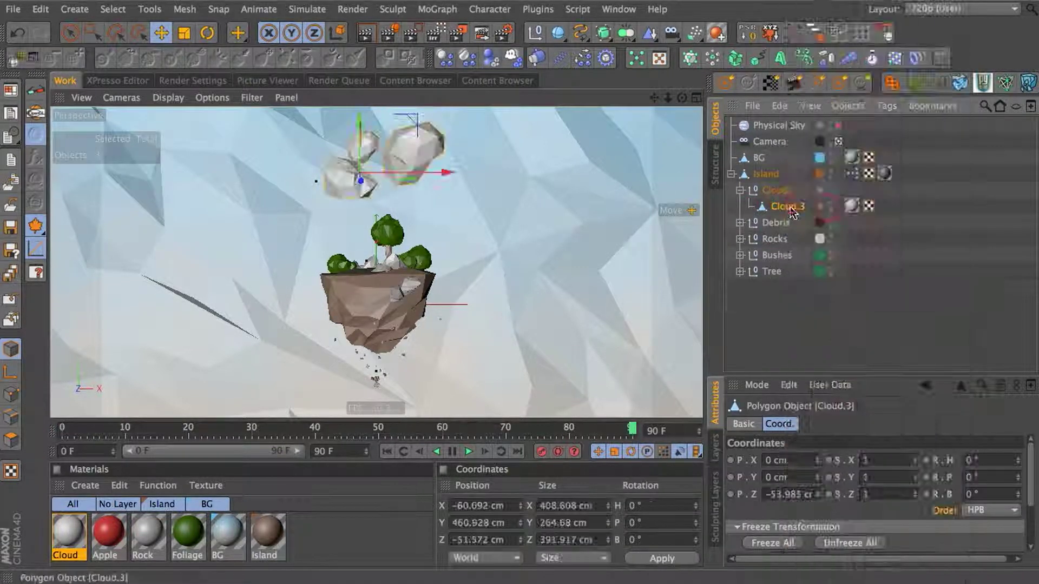
key("ctrl+z")
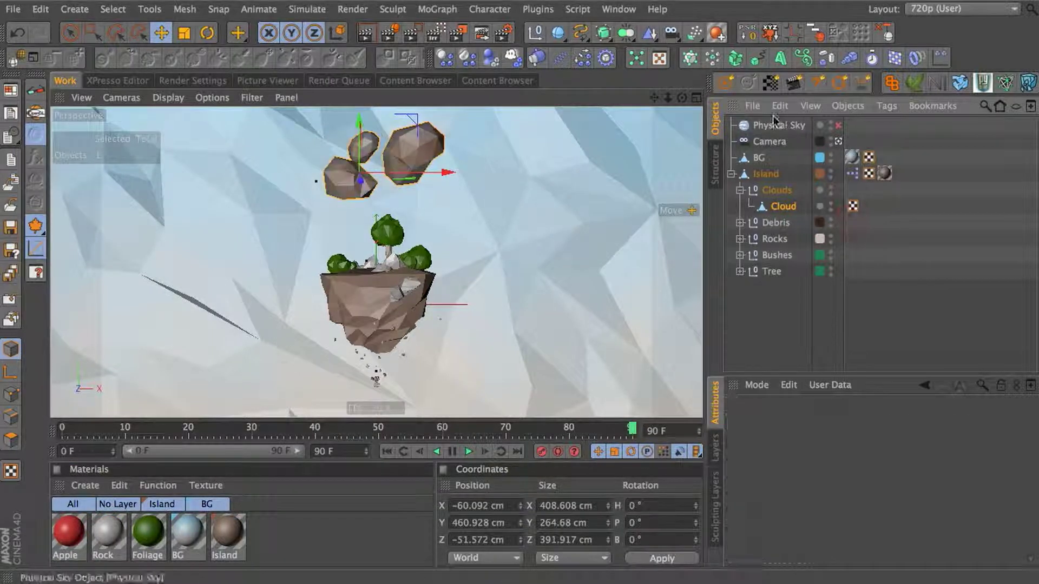
- Expand the Debris group and delete several of its debris instances
left_click(776, 223)
left_click(740, 223)
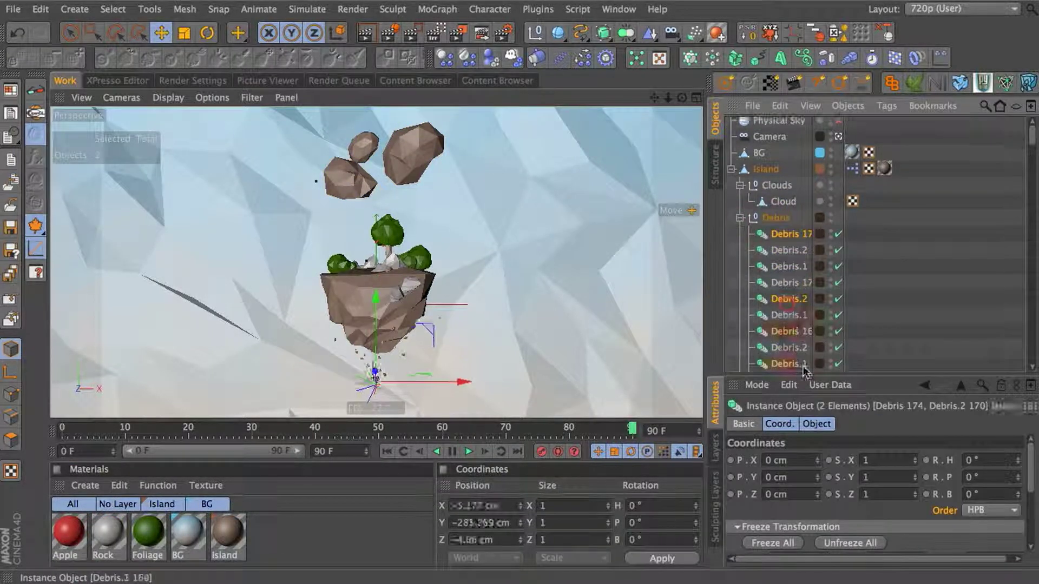
left_click(786, 266)
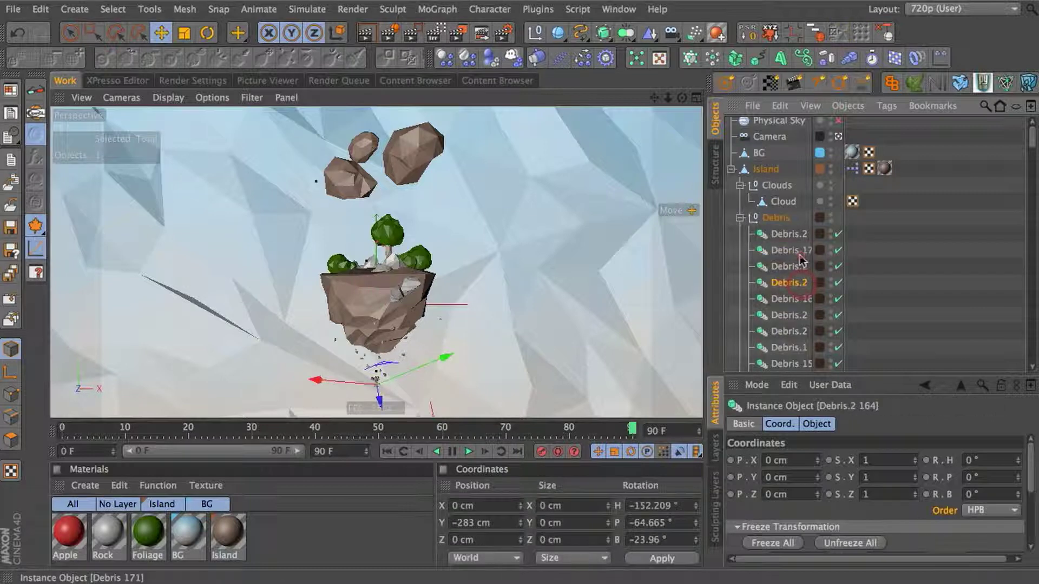
- Leave the camera view and live-select the debris instances clustered beneath the island
left_click(839, 137)
left_click(70, 33)
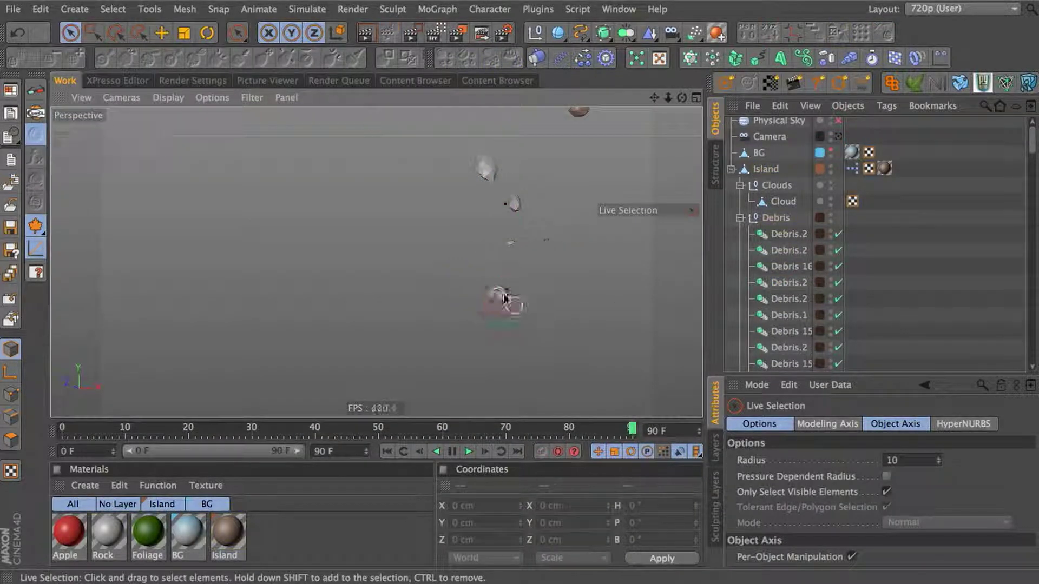
scroll(790, 260, "down", 5)
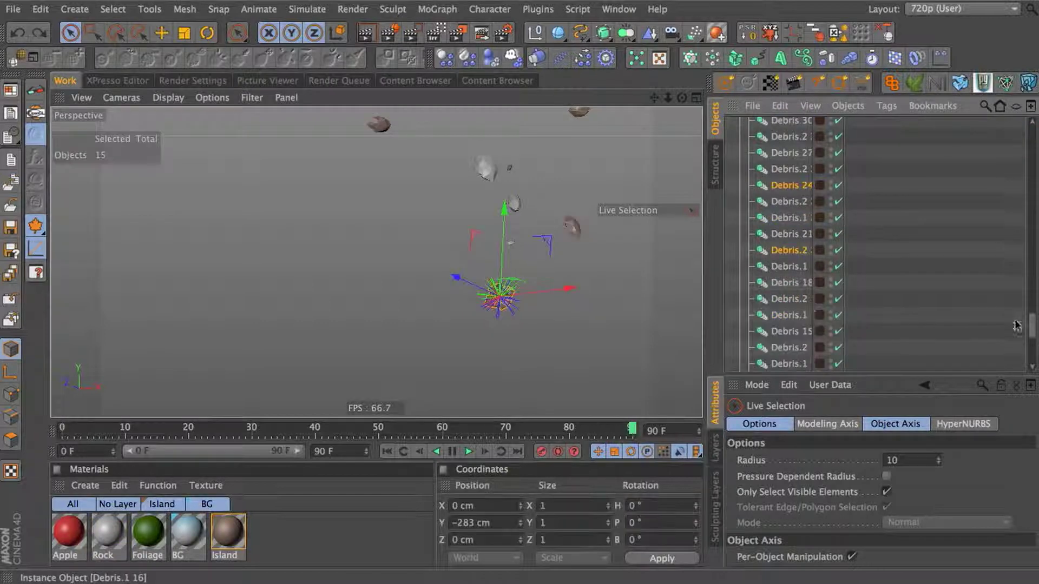
- Assign the three source Debris meshes to a new LockedDebris layer under the Debris layer and lock it
left_click(790, 315, "shift")
left_click(715, 448)
double_click(775, 509)
type("LockedDebris")
key("Return")
left_click(904, 507)
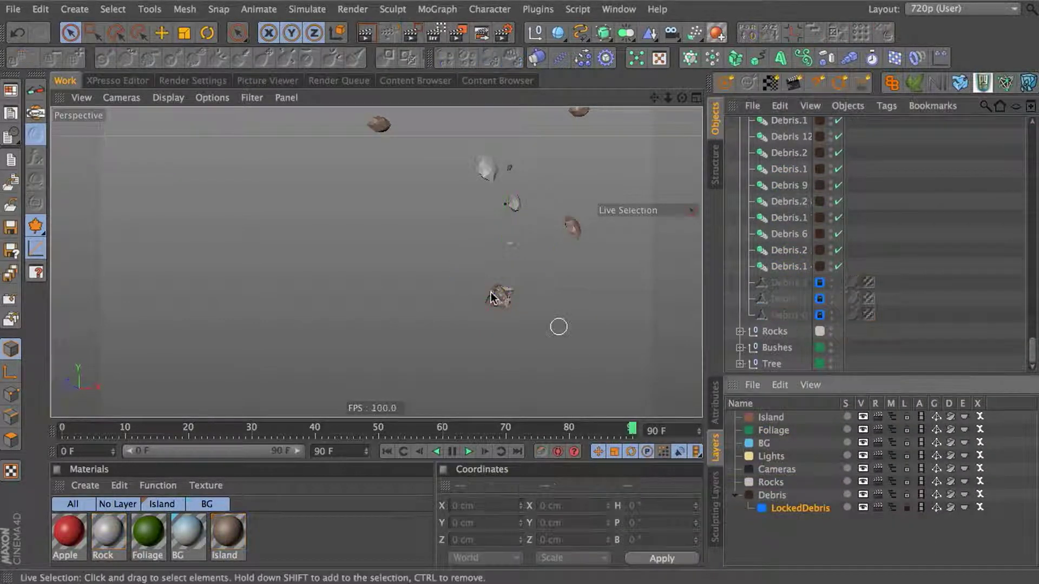
- Rectangle-select the debris instances crowded together at the lowest end of the debris trail and delete them
key("0")
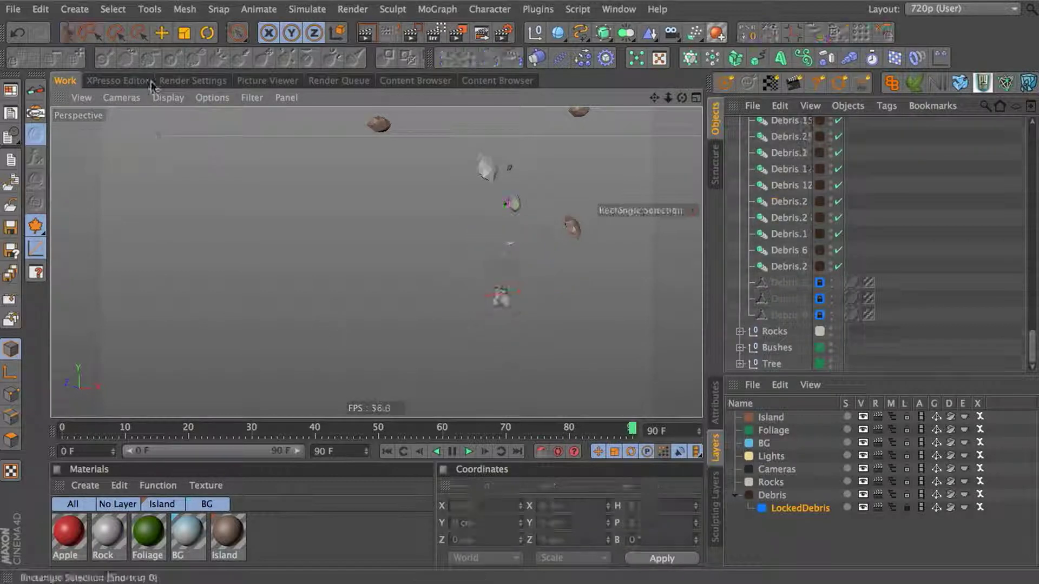
left_click_drag(536, 333, 510, 336)
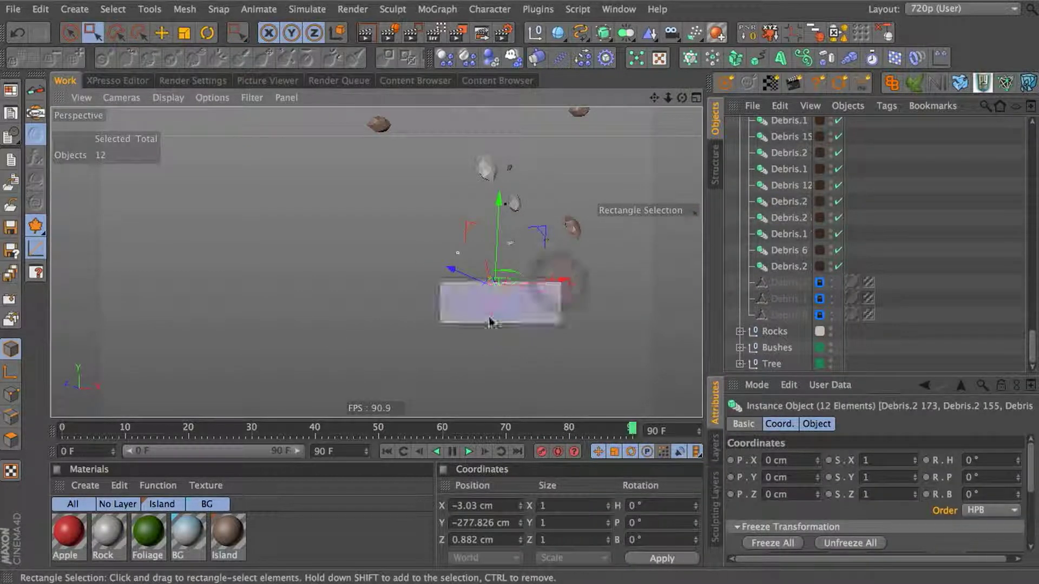
key("e")
left_click(540, 308)
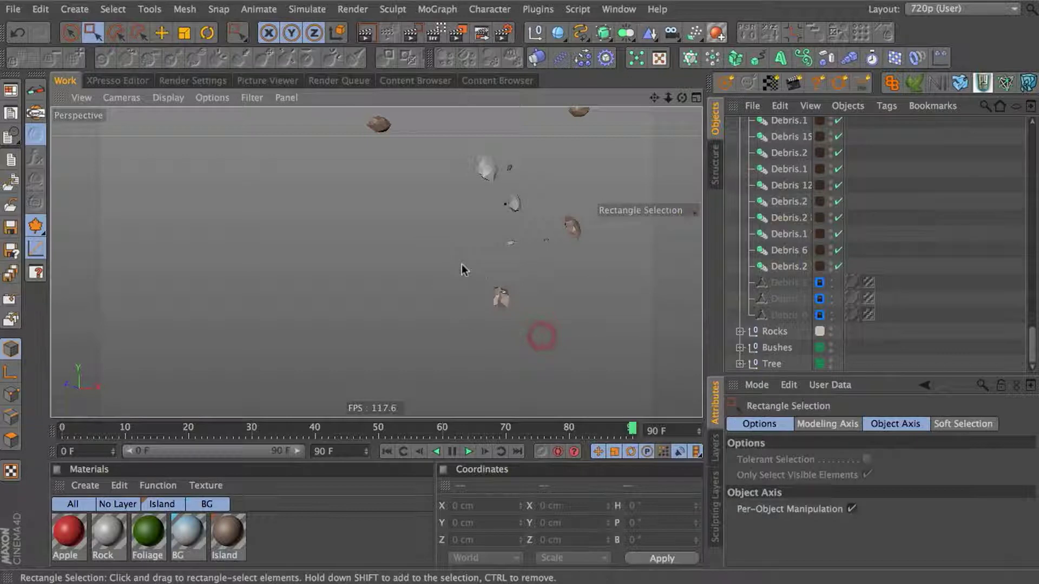
- Unlock the LockedDebris layer and reposition the three source debris meshes beneath the island
left_click(789, 282)
left_click(789, 315, "shift")
left_click(715, 448)
left_click(907, 507)
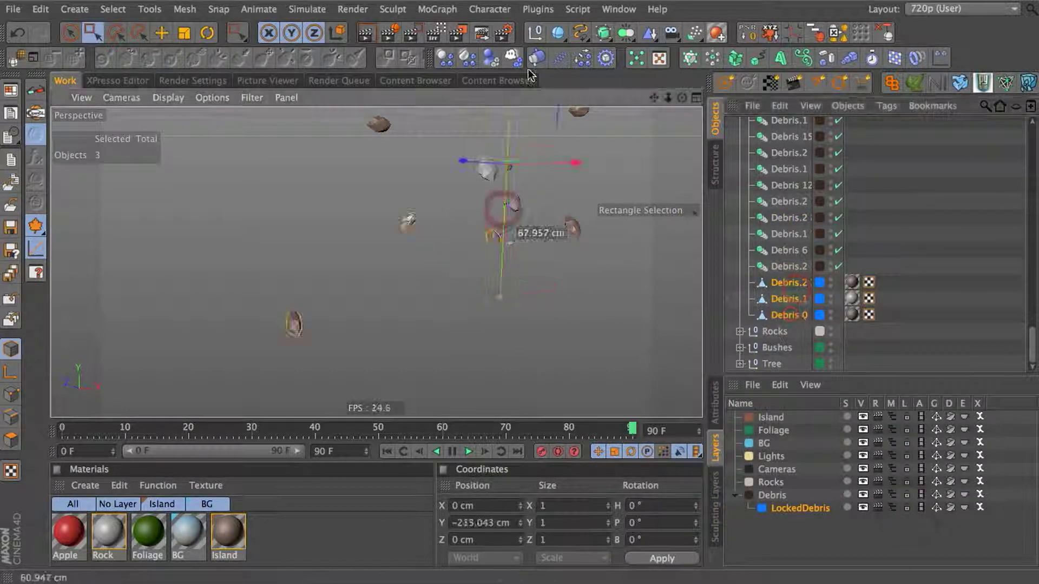
mouse_move(487, 278)
left_mouse_down()
mouse_move(536, 324)
mouse_move(476, 273)
left_mouse_up()
key("e")
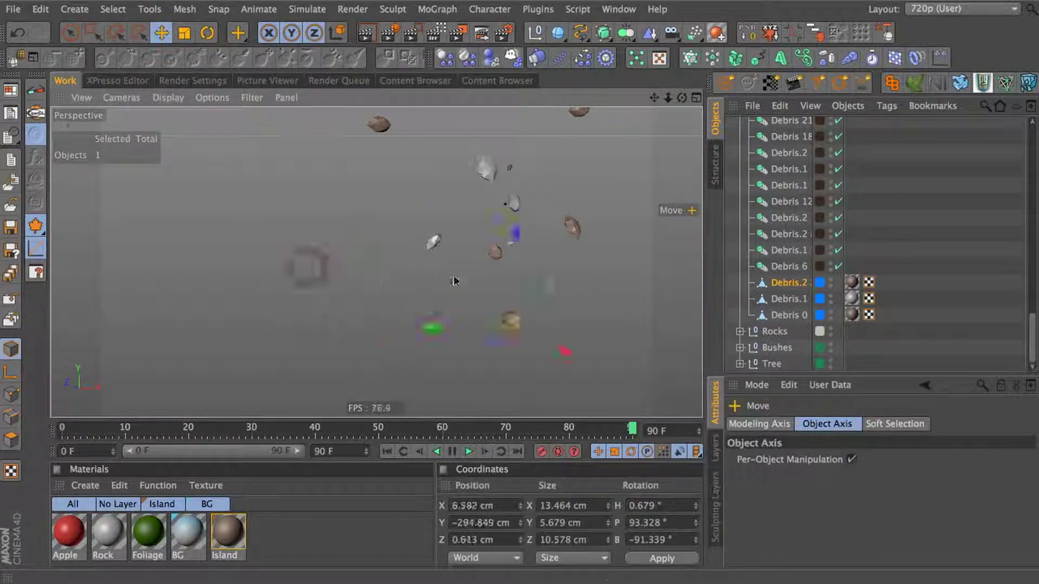
- Select a set of debris instances around the island's underside and scale them to about 30%
scroll(470, 283, "down", 3)
left_click(790, 250, "ctrl")
scroll(802, 253, "down", 3)
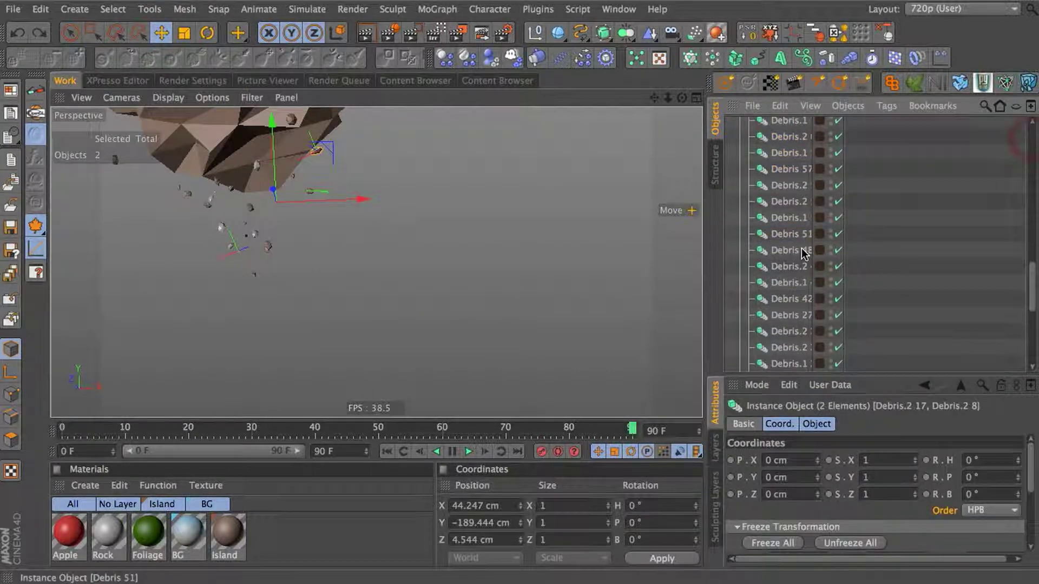
scroll(882, 218, "up", 3)
key("t")
left_click_drag(460, 207, 409, 247)
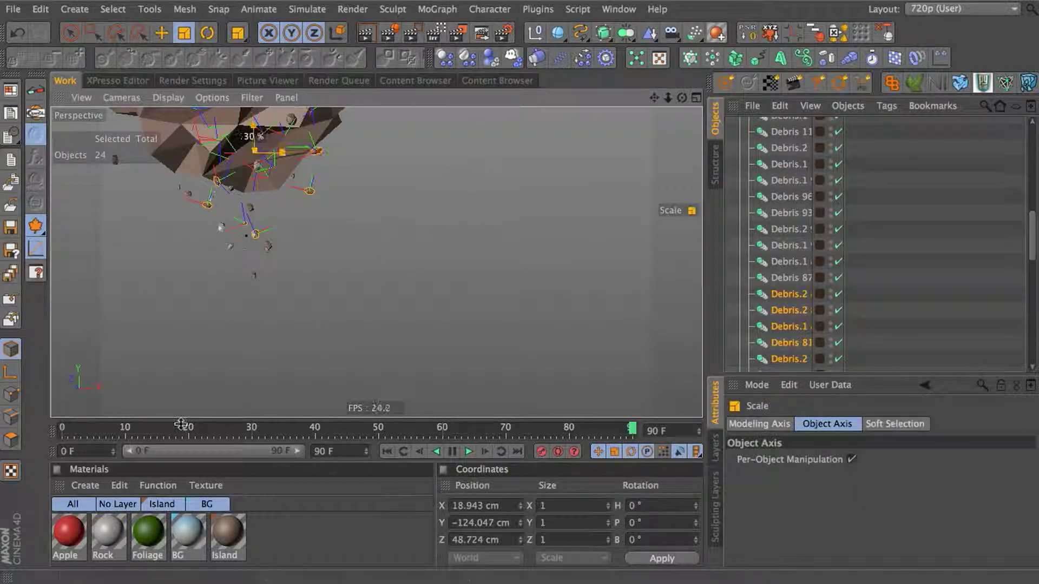
- Freeze the transformations of all scene objects and return the timeline to frame 0
key("9")
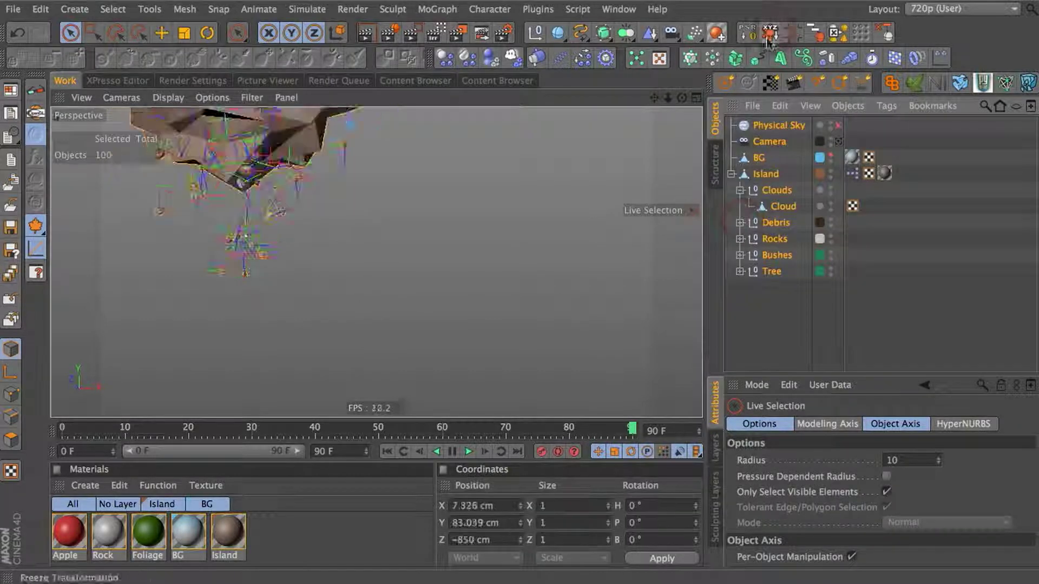
left_click(278, 225)
scroll(355, 239, "up", 5)
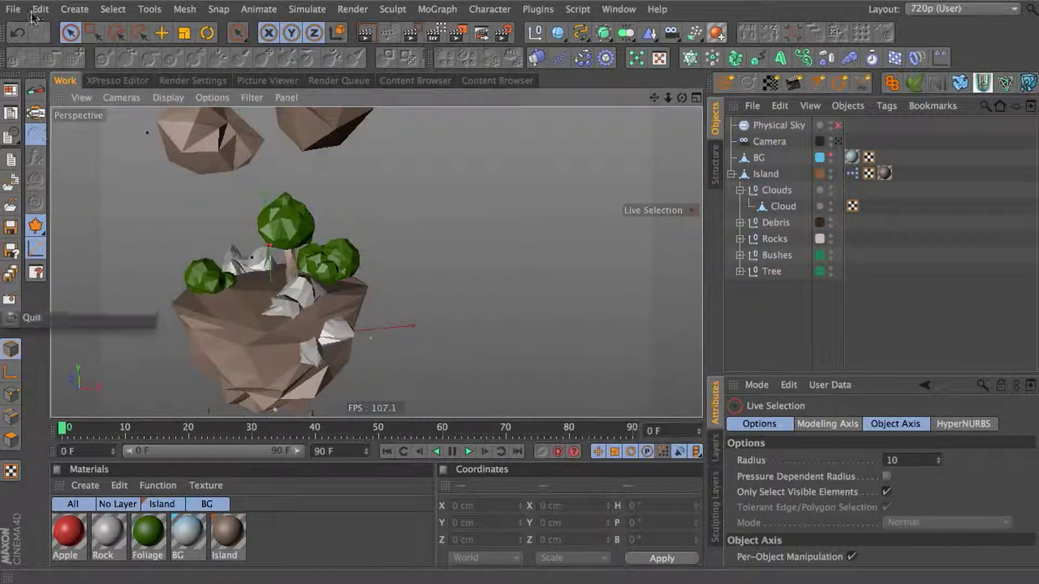
- Bring the CloudGenerator rig and its PyroCluster materials into the scene and place the rig inside the Clouds null
key("super+o")
left_click(165, 102)
left_click(336, 181)
left_click(464, 62)
left_click(673, 63)
left_click(823, 76)
left_click(879, 502)
left_click(779, 142)
left_click(760, 174)
left_click_drag(747, 211, 779, 206)
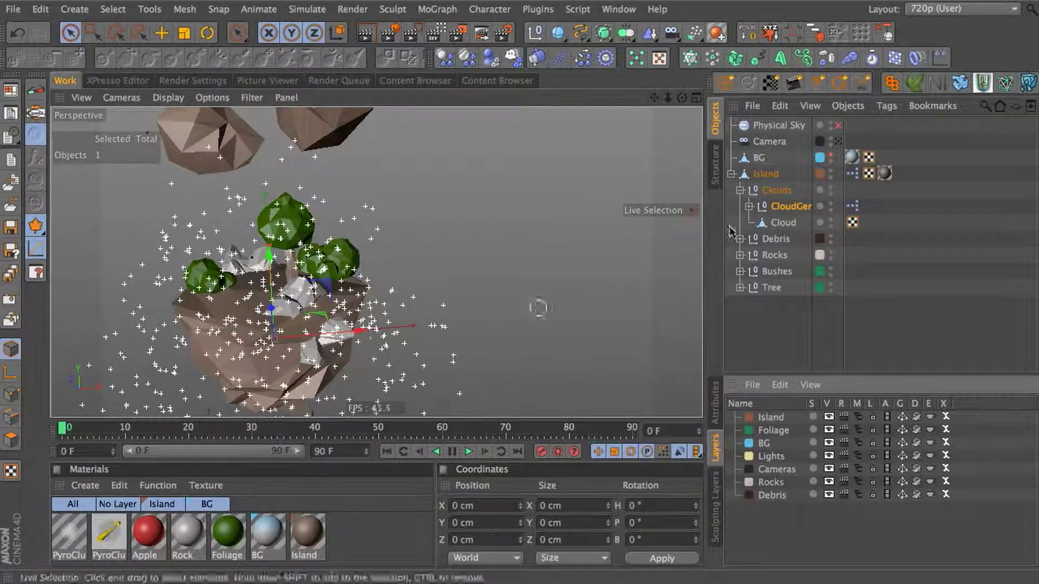
- Use the Cloud mesh as the CloudGenerator's reference object and set its particle count to 120
left_click(861, 424)
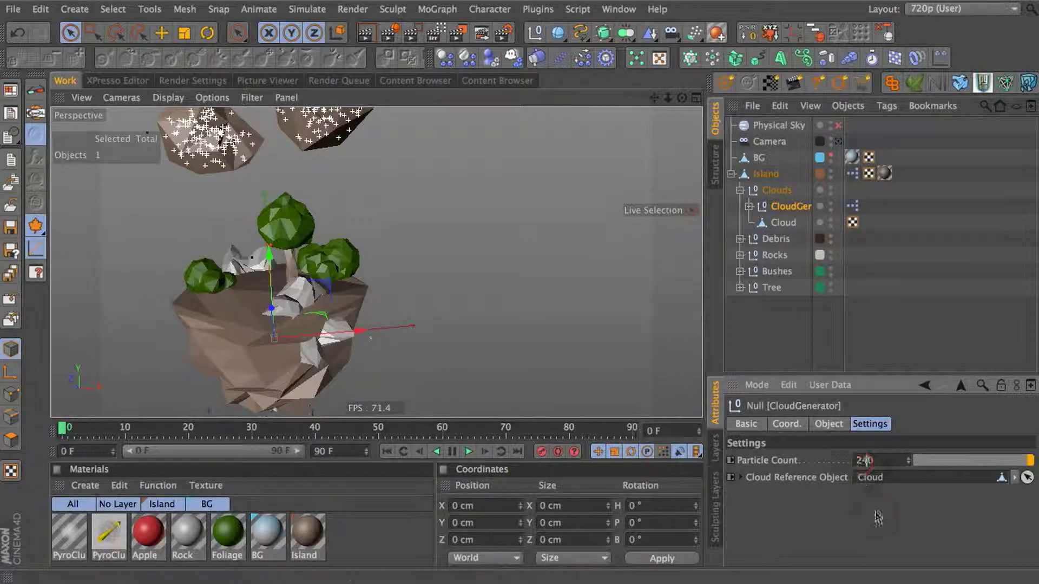
left_click(971, 461)
- Show the BG and Physical Sky in the camera view again and hide the Cloud mesh in the viewport
scroll(464, 266, "down", 2)
left_click_drag(464, 267, 379, 325, "alt")
left_click(830, 155)
left_click(831, 220)
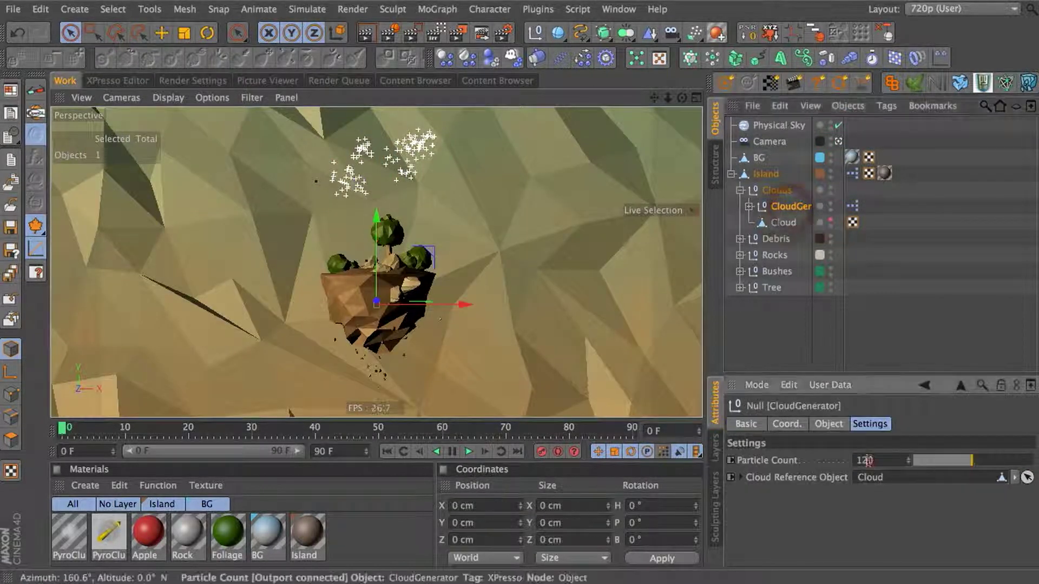
- Adjust the sphere radius in the PyroCluster material's Shape settings
double_click(69, 535)
left_click(209, 279)
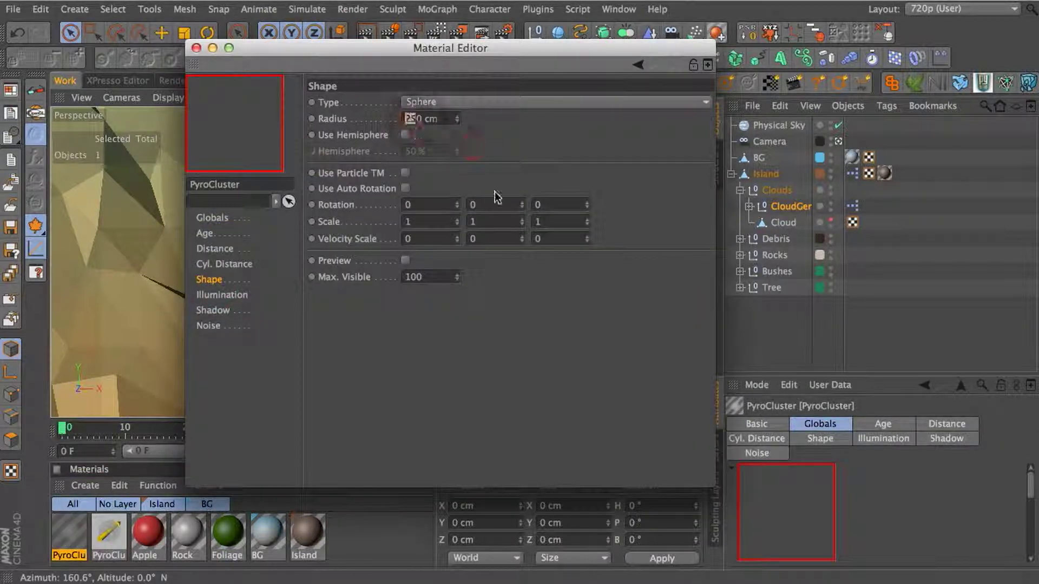
left_click(196, 48)
- Place the Camera at Y 200 cm and hide the Cloud mesh from rendering
left_click(768, 141)
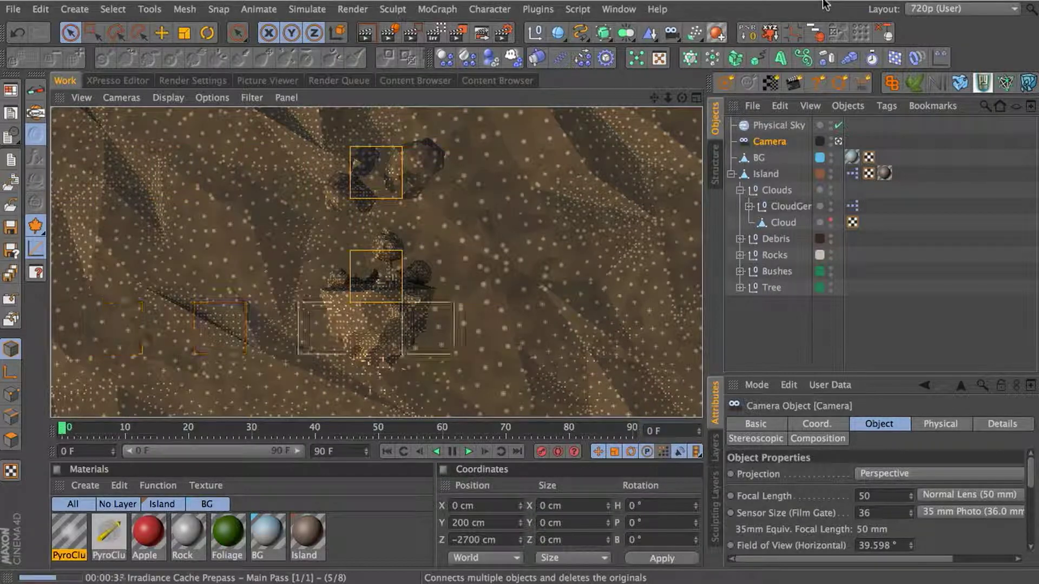
left_click(831, 223)
- Set the Physical renderer's sampler to Progressive and disable Global Illumination
left_click(193, 80)
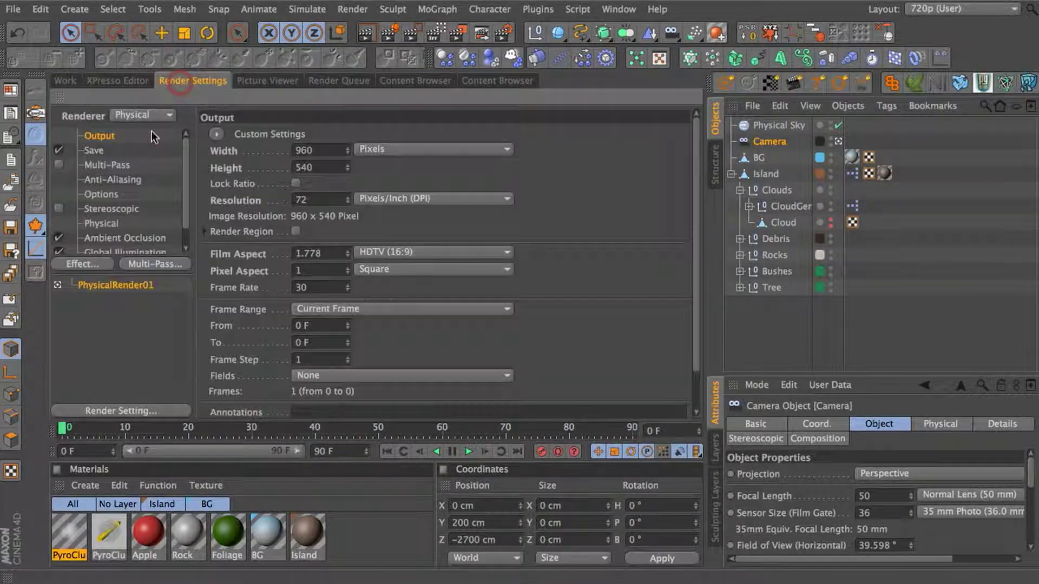
left_click(92, 224)
left_click(64, 80)
- Check the VolumeTracer material's global settings and set the PyroCluster material's density to 1
left_click(108, 533)
left_click_drag(962, 377, 961, 260)
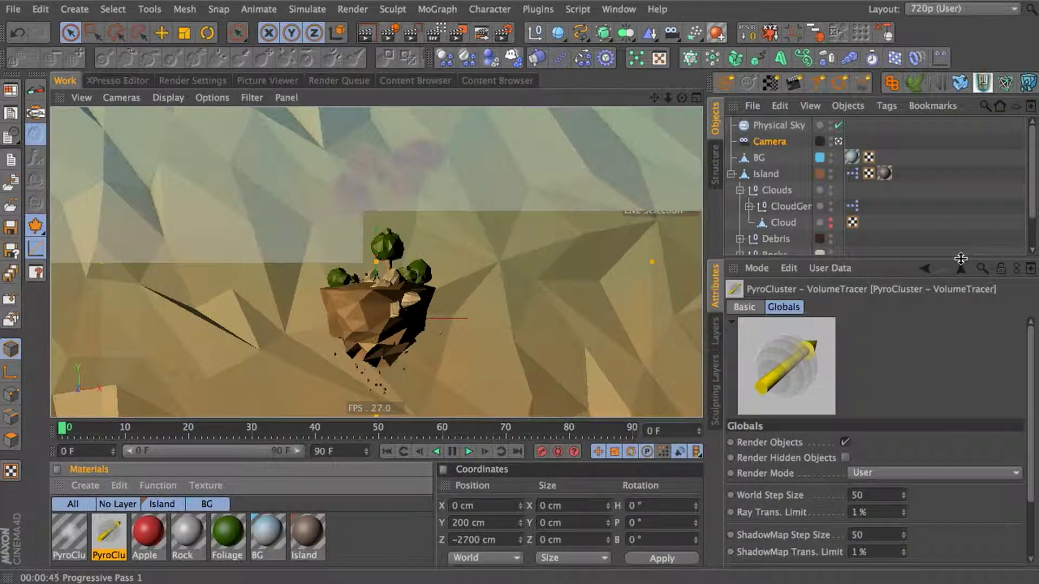
double_click(69, 533)
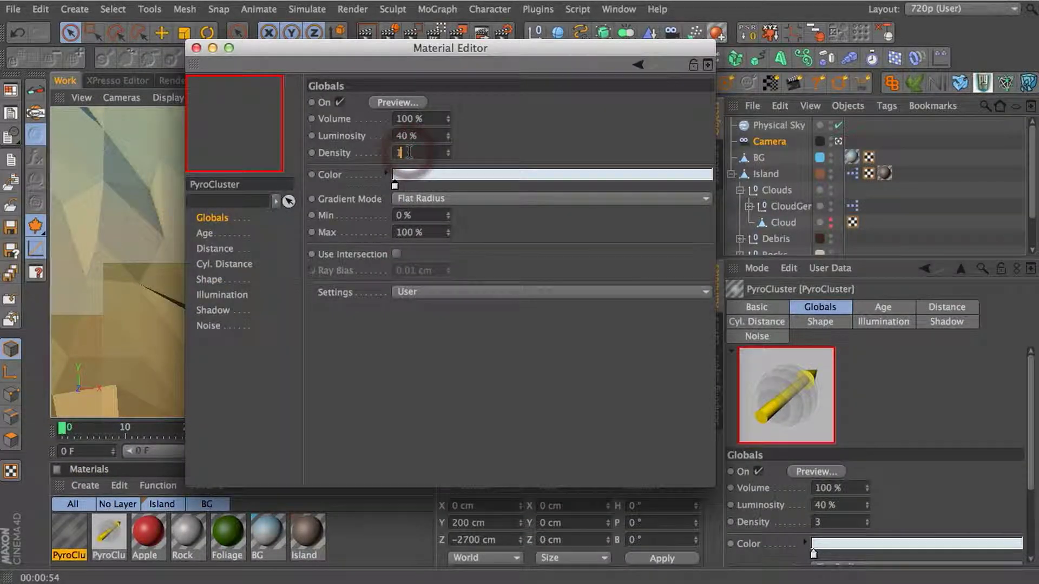
key("Return")
left_click(209, 280)
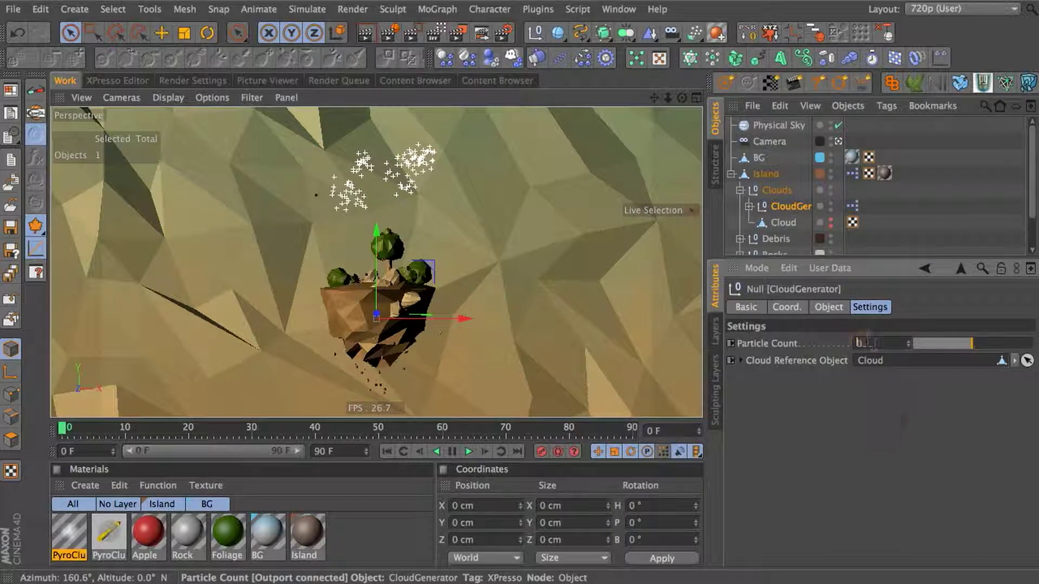
- Try CloudGenerator particle counts of 160 and 480, test-rendering the view for each
type("160")
key("Return")
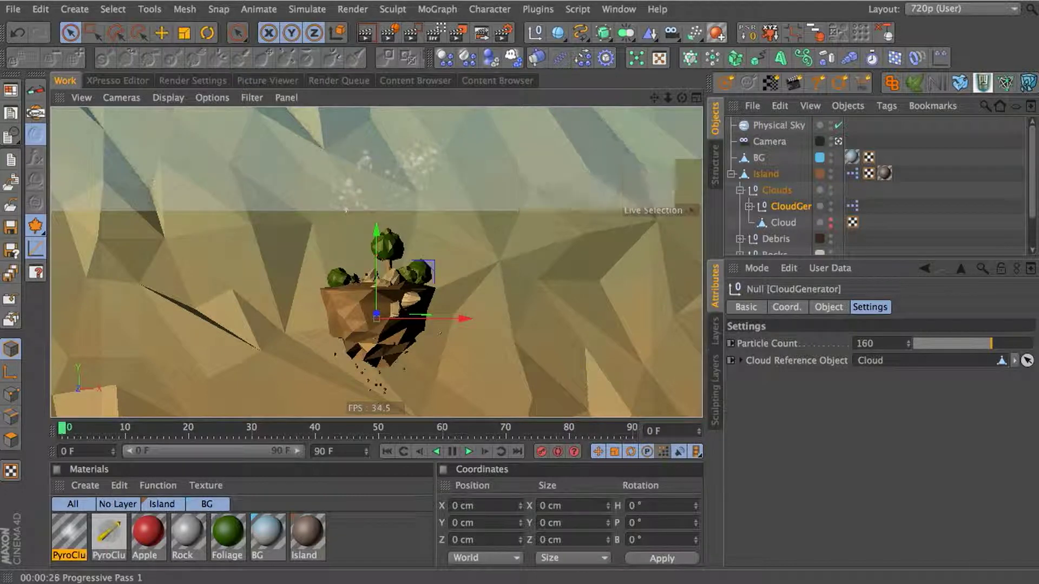
double_click(871, 344)
type("480")
key("Return")
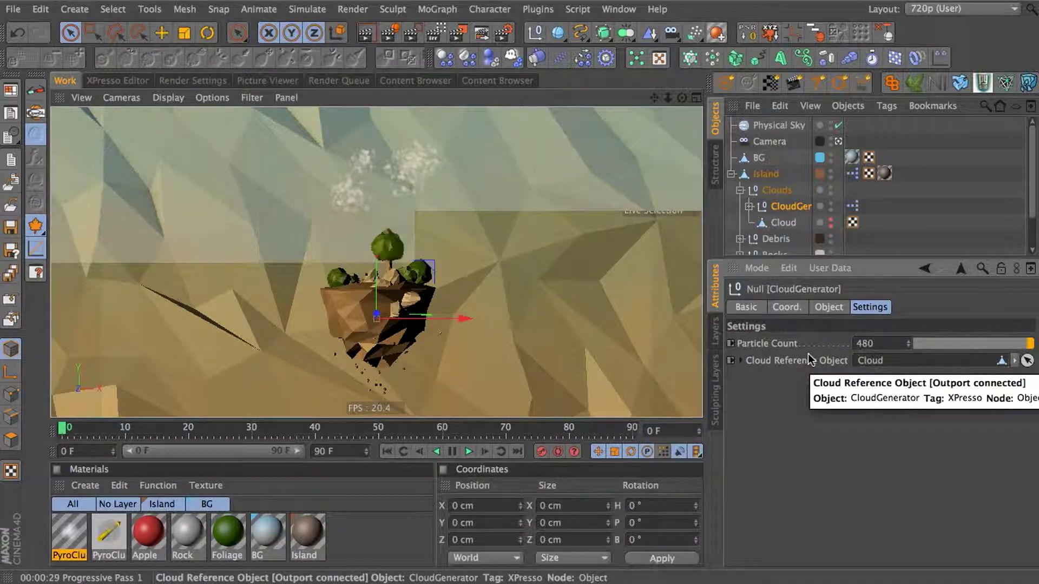
- Try a CloudGenerator particle count of 1600, reduce it to 640 and test-render the PyroCluster clouds
double_click(877, 343)
type("1600")
key("Return")
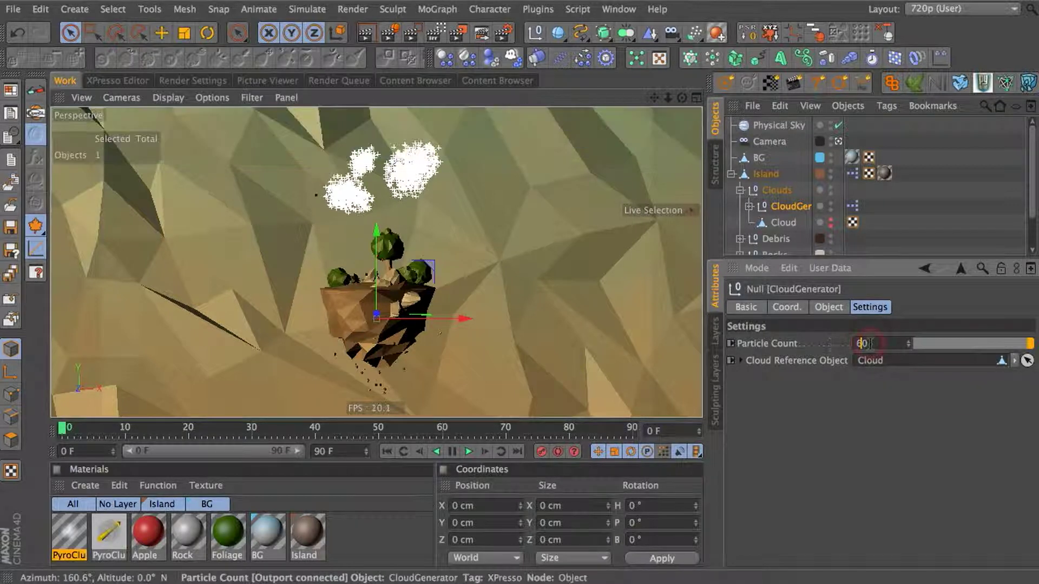
double_click(68, 533)
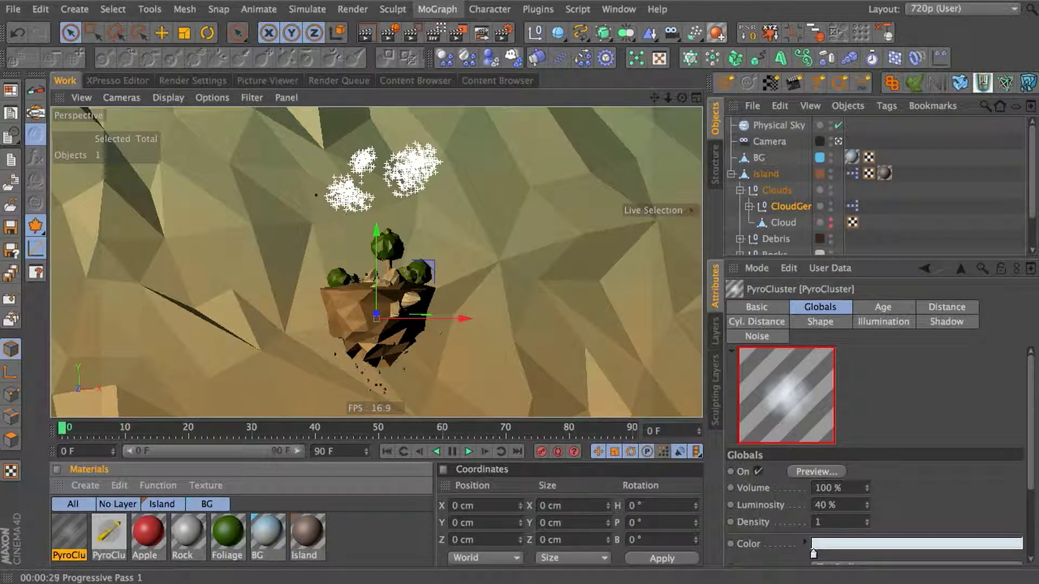
left_click(366, 35)
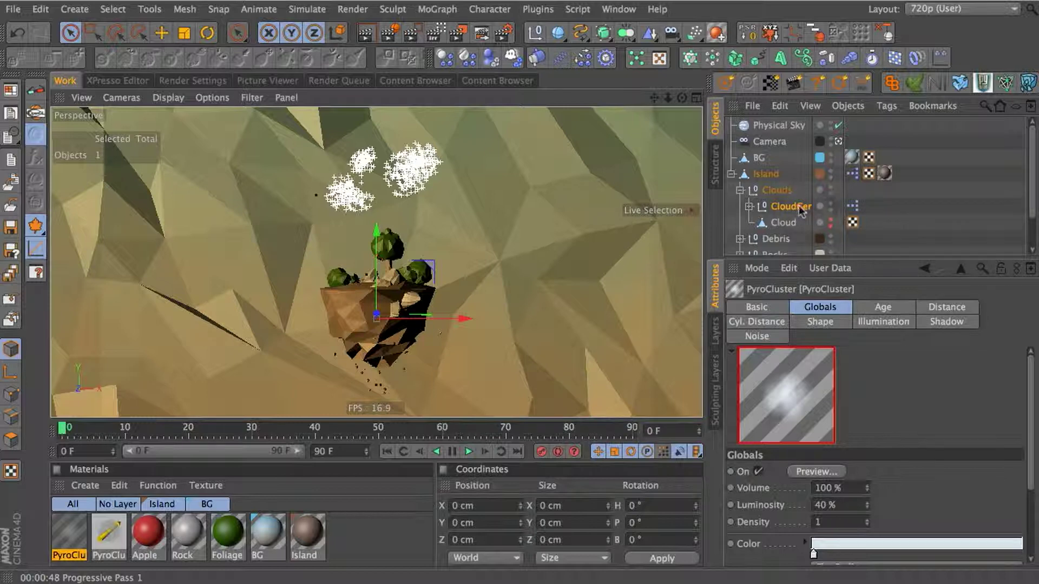
- Hide the CloudGenerator null, try a particle count of 240 and set it back to 640
left_click(831, 204)
left_click(860, 208)
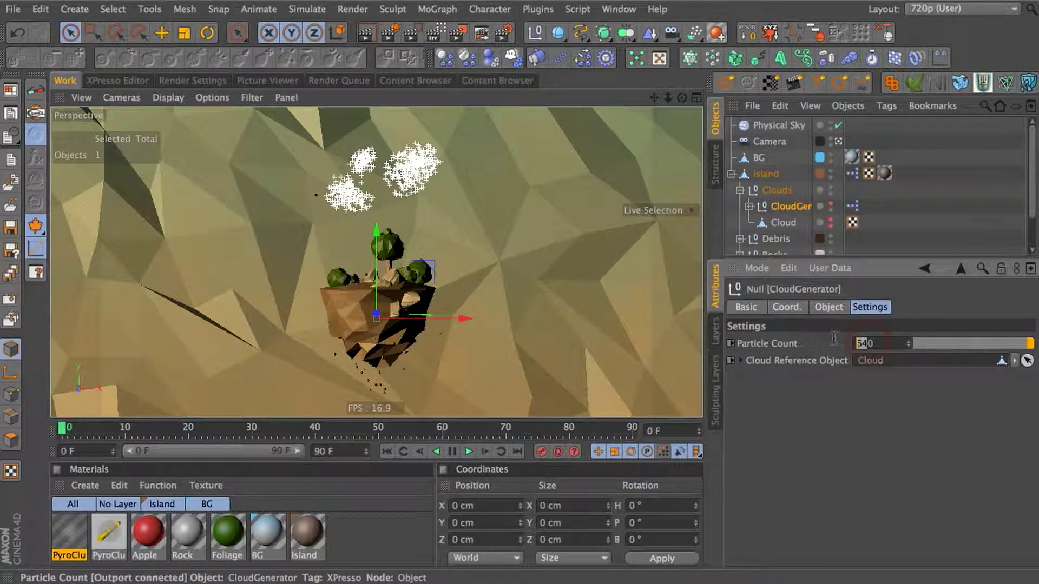
key("v")
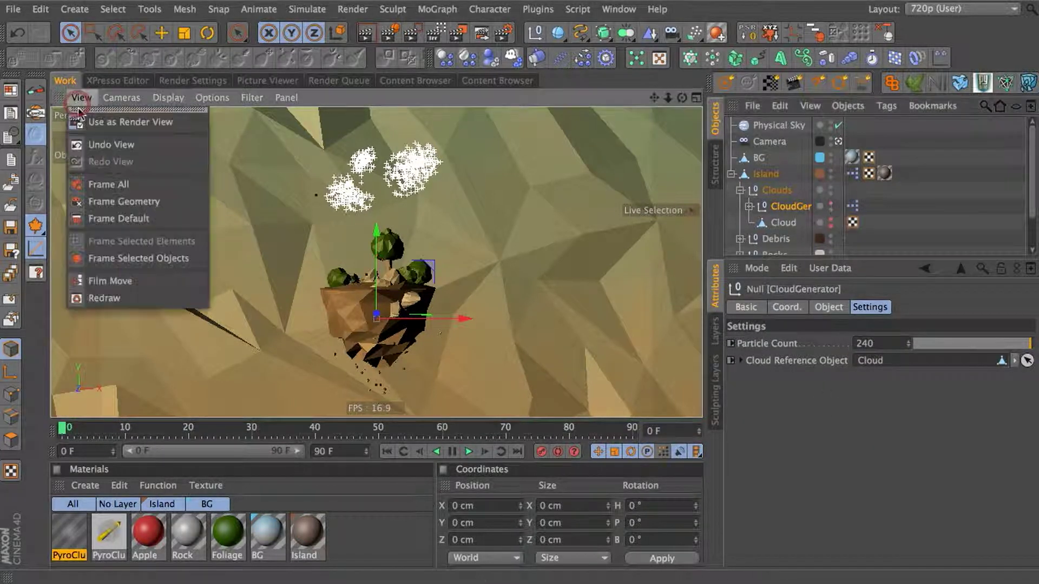
left_click(139, 258)
key("v")
left_click(139, 176)
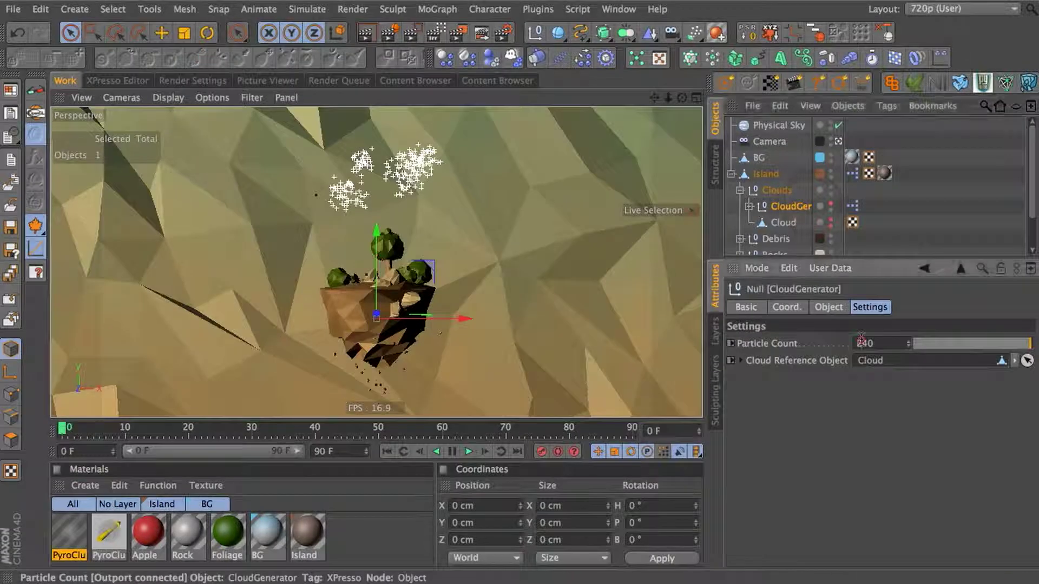
- Disable saving in the render settings and render the LowpolyFloatingIsland frame in a widened Picture Viewer
left_click(192, 80)
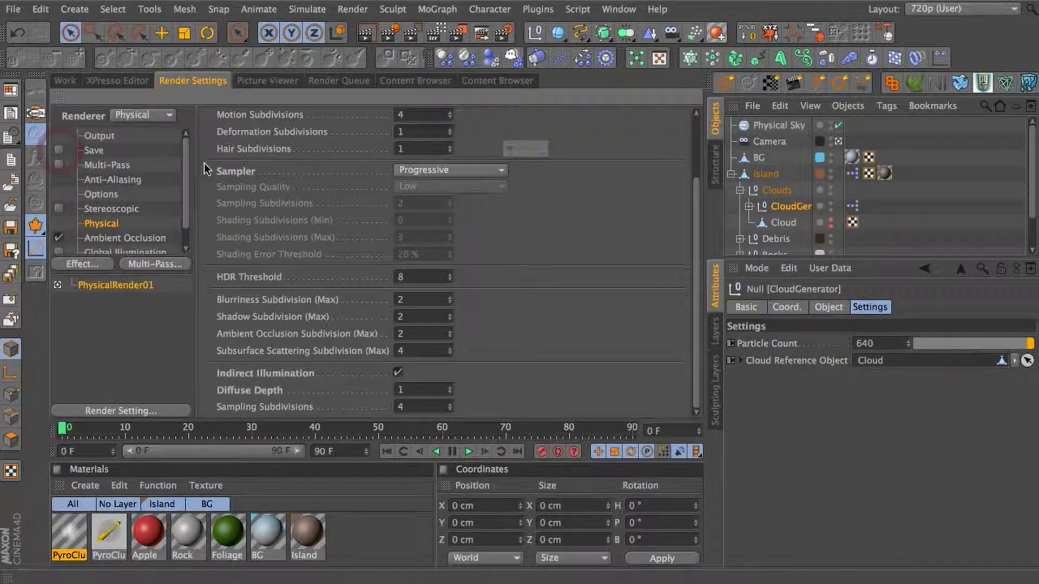
left_click(268, 80)
left_click(78, 98)
left_click(108, 106)
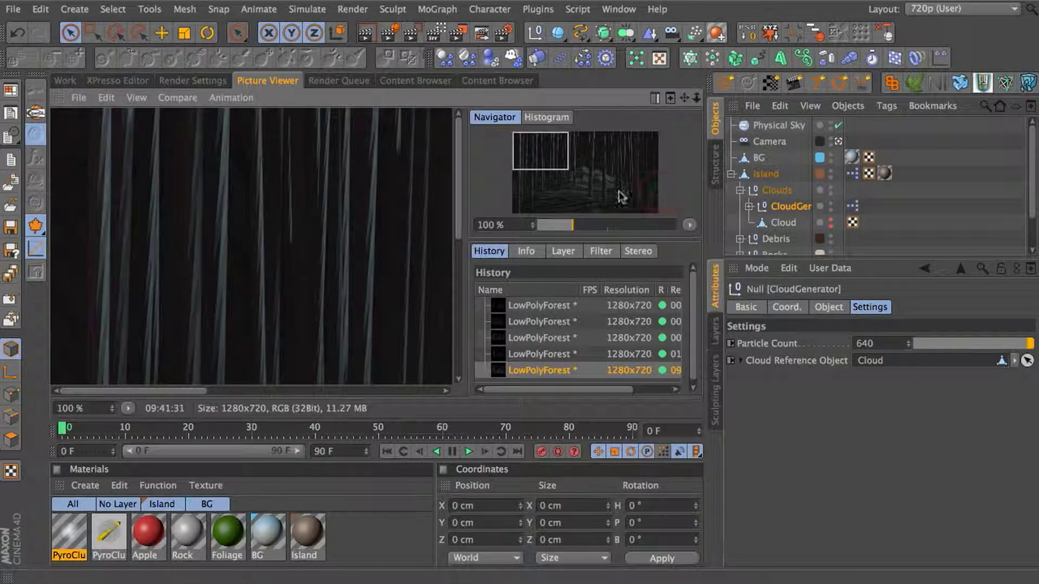
left_click_drag(701, 403, 723, 403)
scroll(326, 271, "down", 1)
left_click(578, 374)
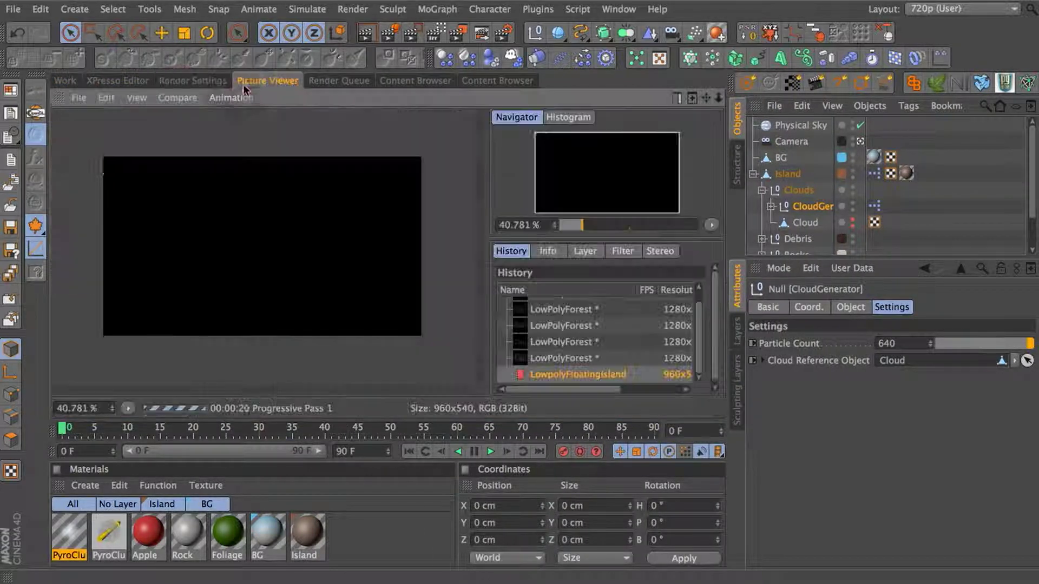
- Fold away the surrounding managers to enlarge the Picture Viewer and zoom in on the render in progress
scroll(352, 287, "up", 1)
left_click(121, 469, "ctrl")
left_click(87, 479, "ctrl")
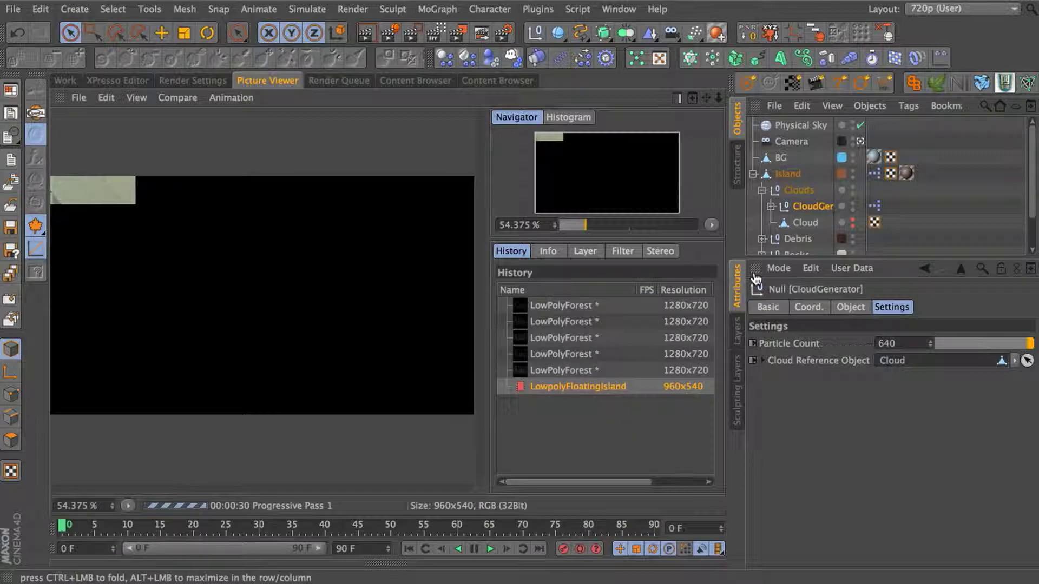
left_click(759, 114, "ctrl")
scroll(485, 288, "up", 2)
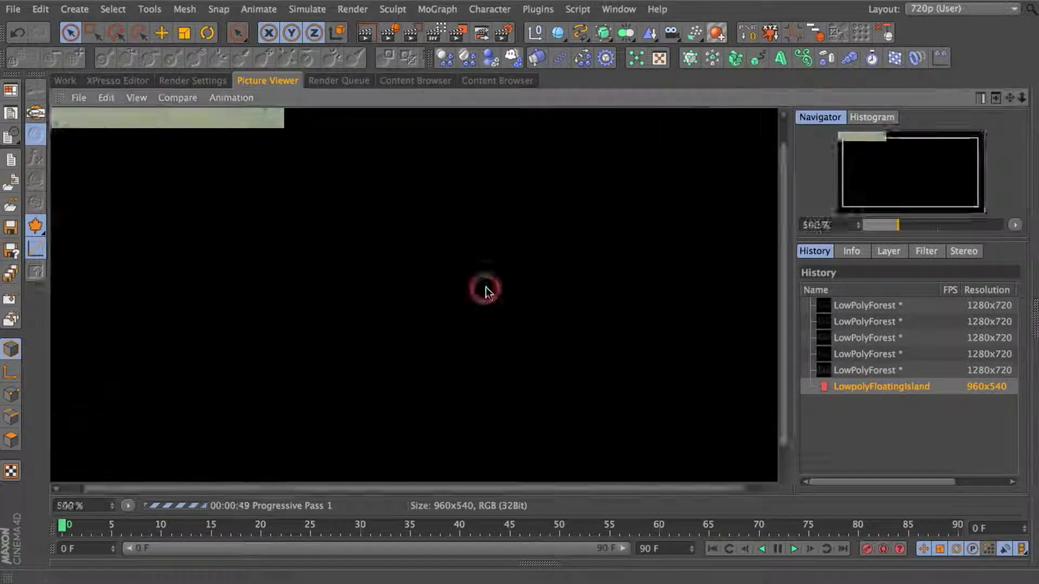